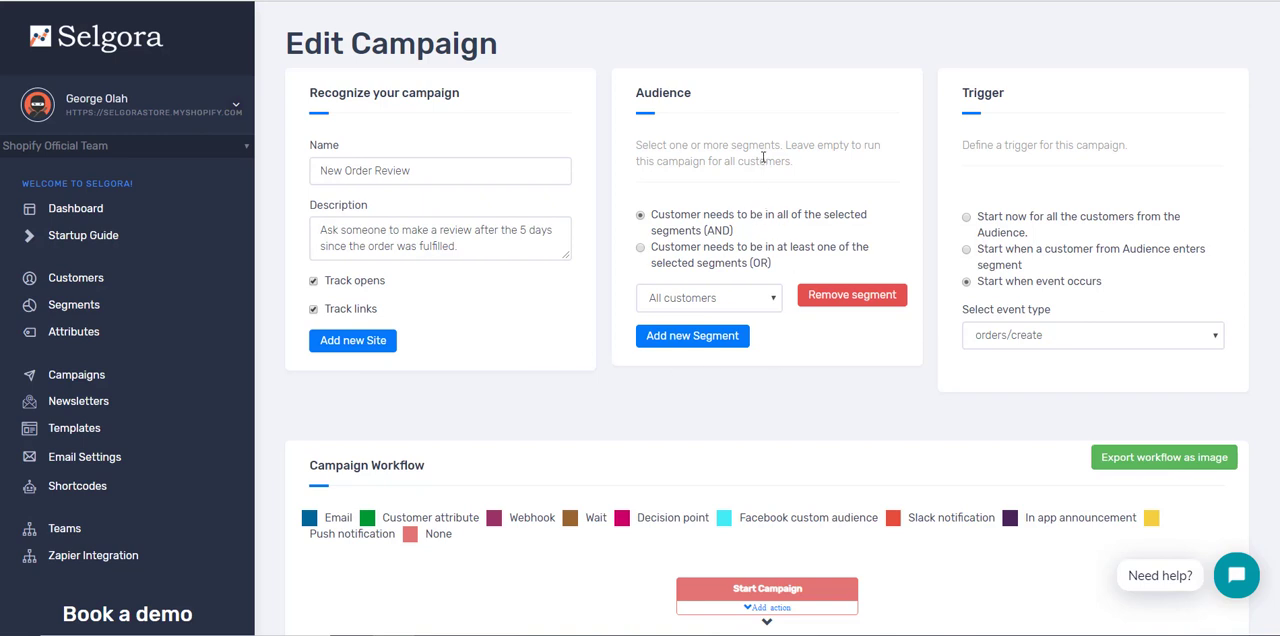
Step: Try adding two more audience segments, one of them set to Repeat buyers, and remove both again
click(740, 338)
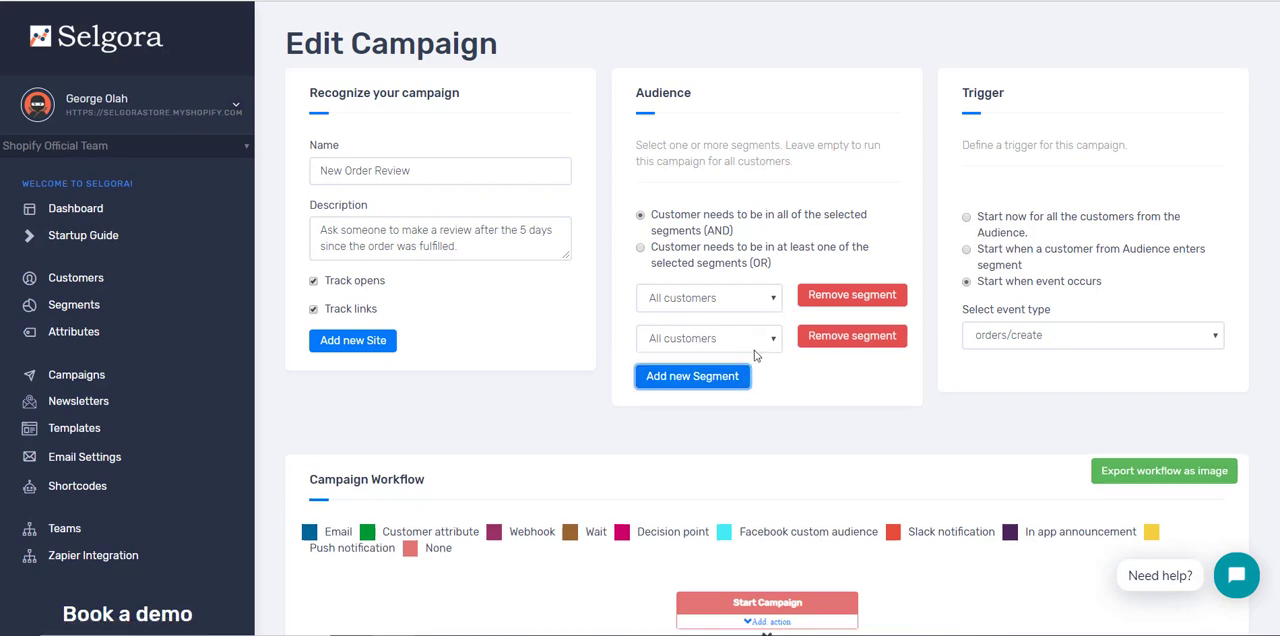
click(738, 377)
click(715, 340)
click(718, 397)
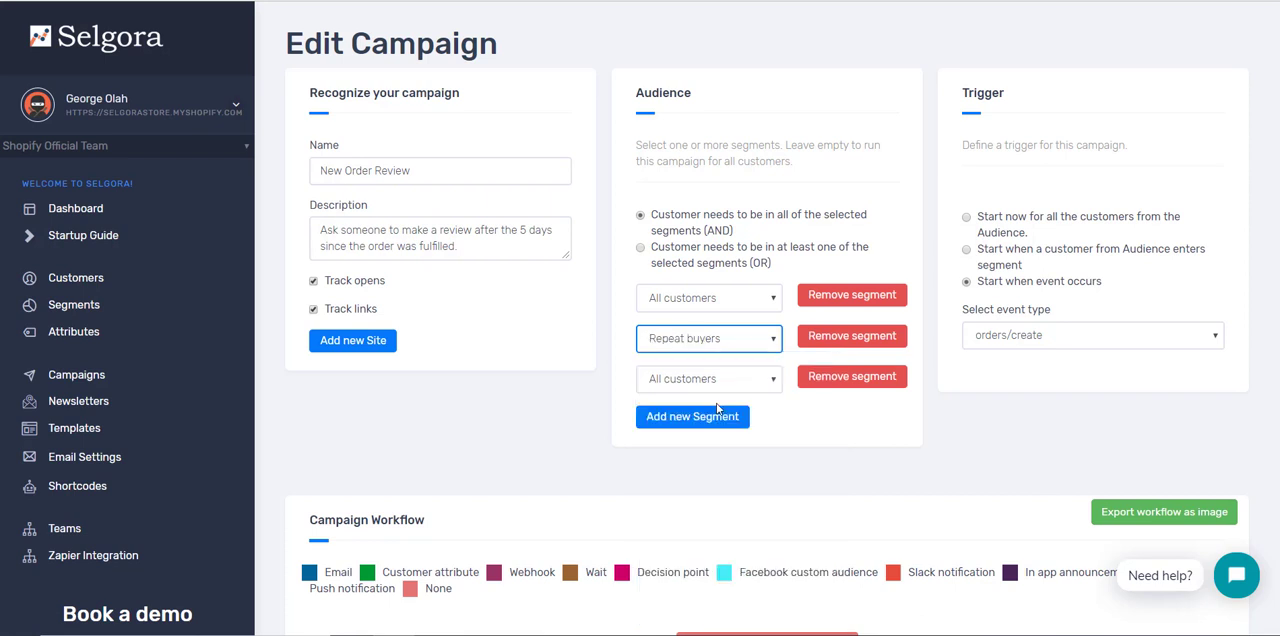
click(852, 339)
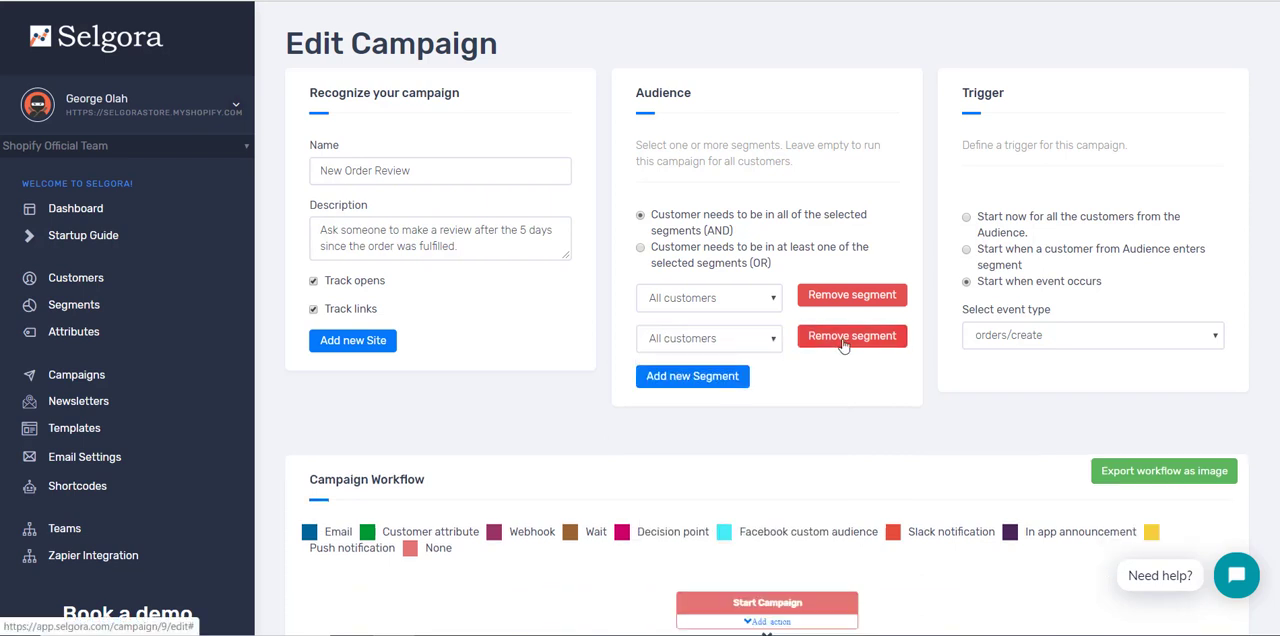
click(854, 338)
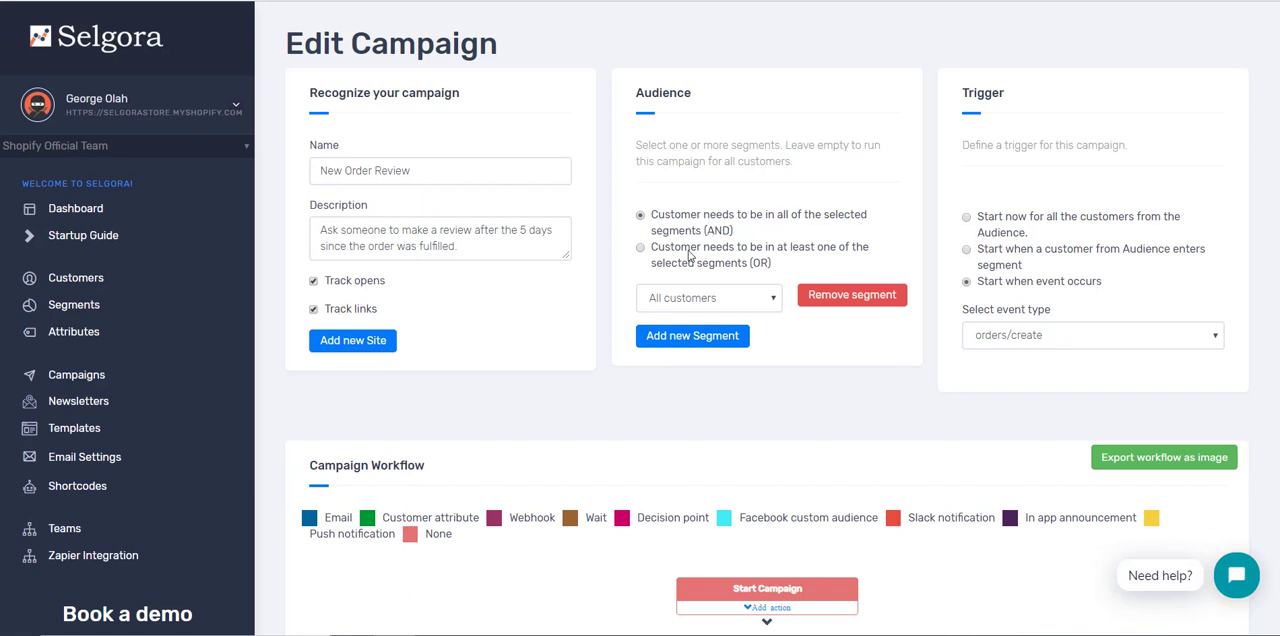
Step: Look through the customer segments available for the campaign audience and keep All customers selected
click(727, 305)
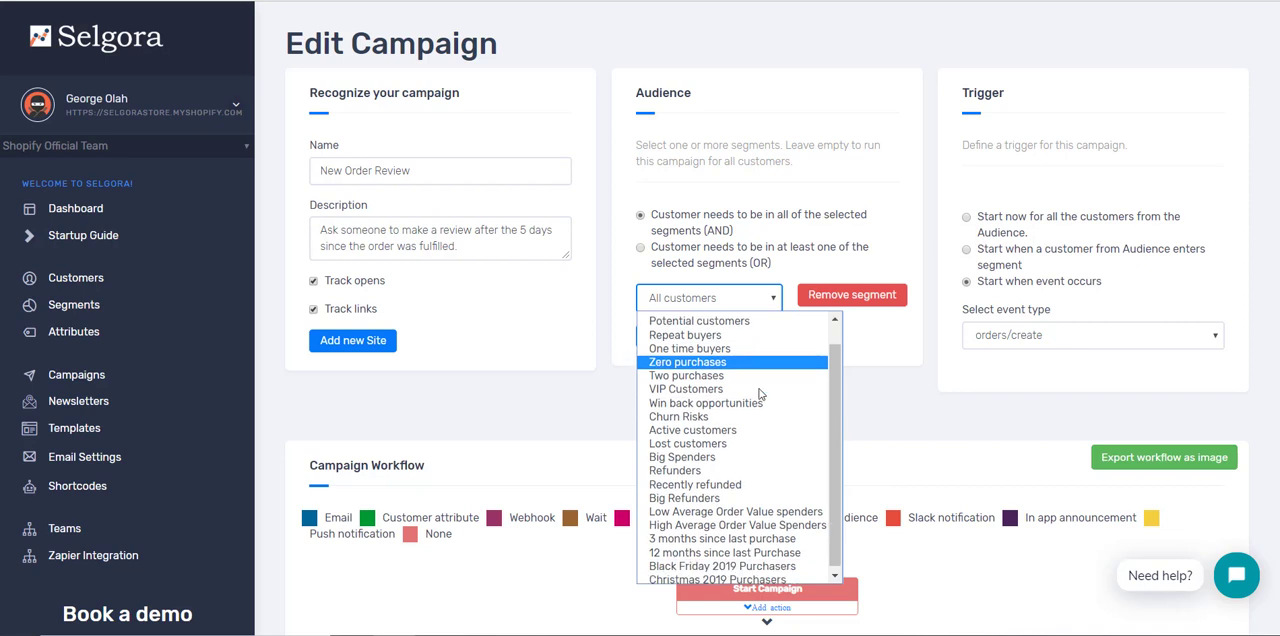
scroll(760, 392, down, 1)
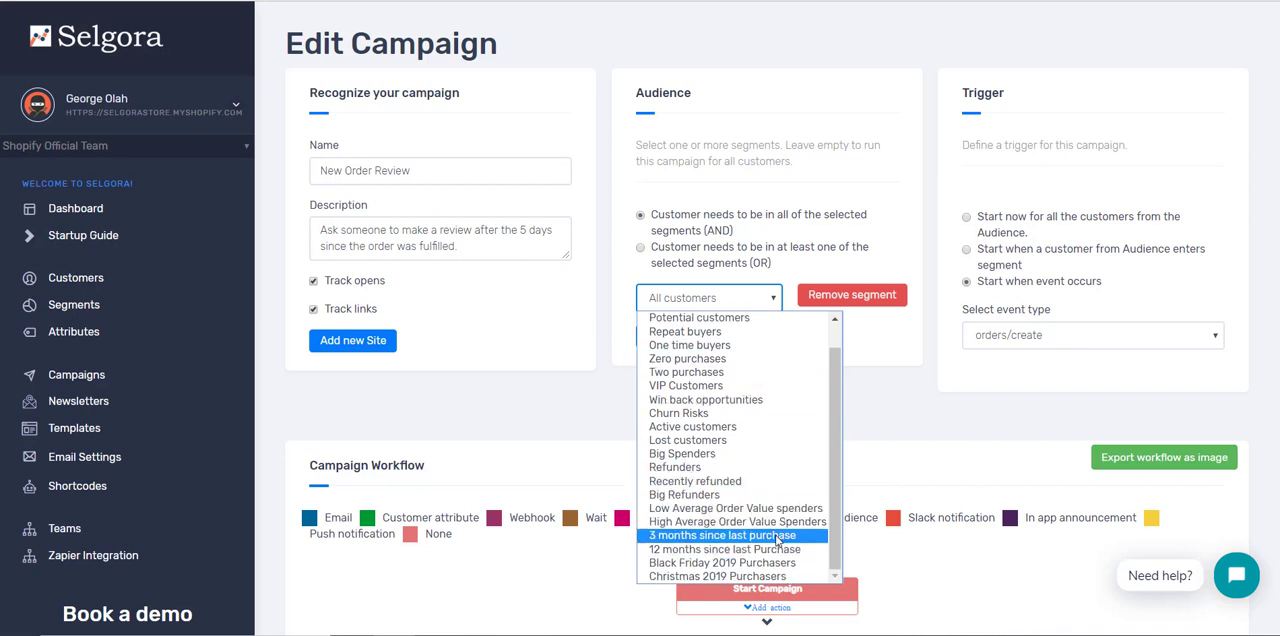
scroll(765, 495, up, 1)
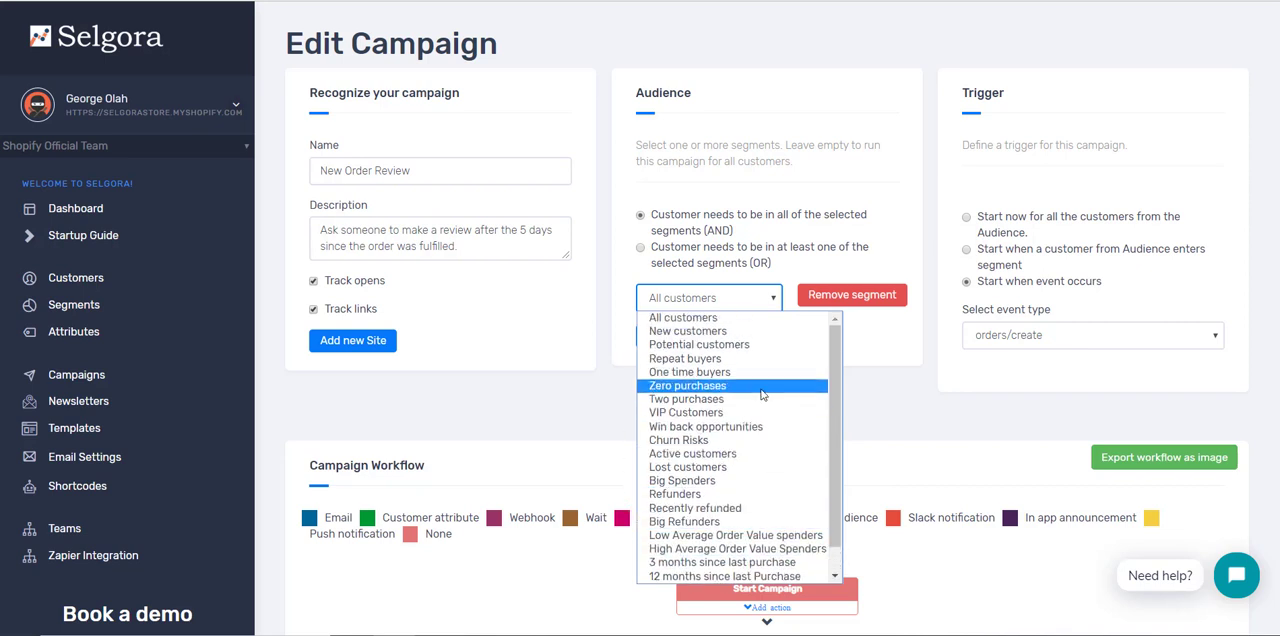
click(743, 321)
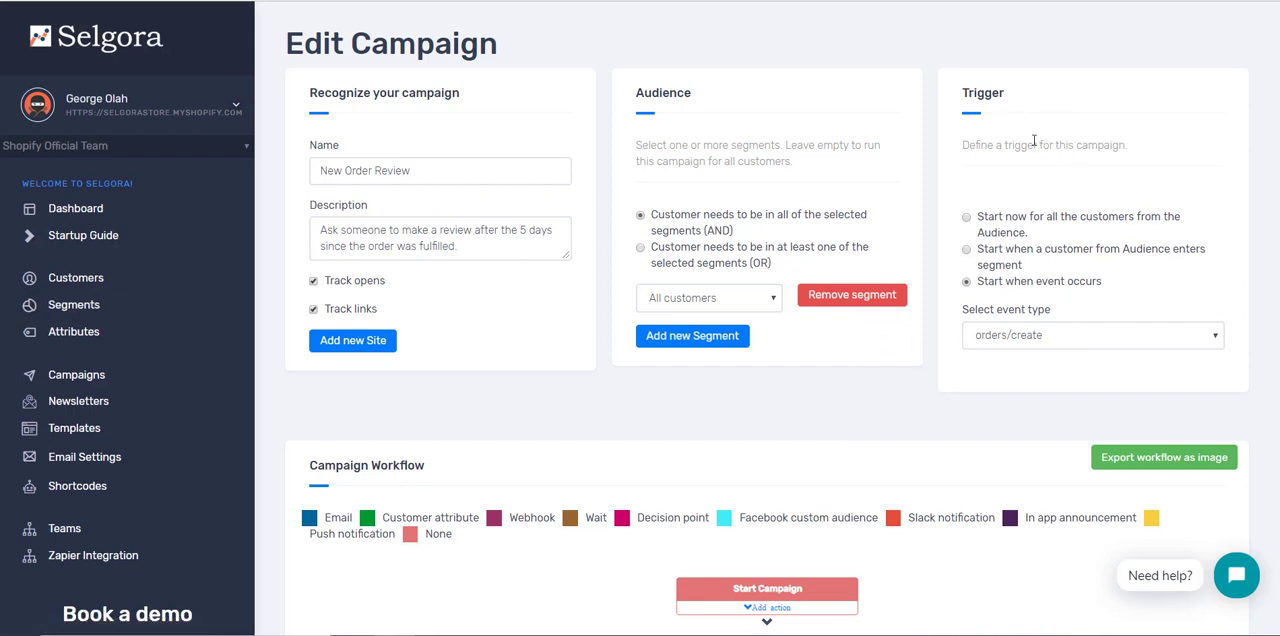
Step: Try the trigger that starts now for all audience customers and look at the end of the campaign workflow
click(1059, 222)
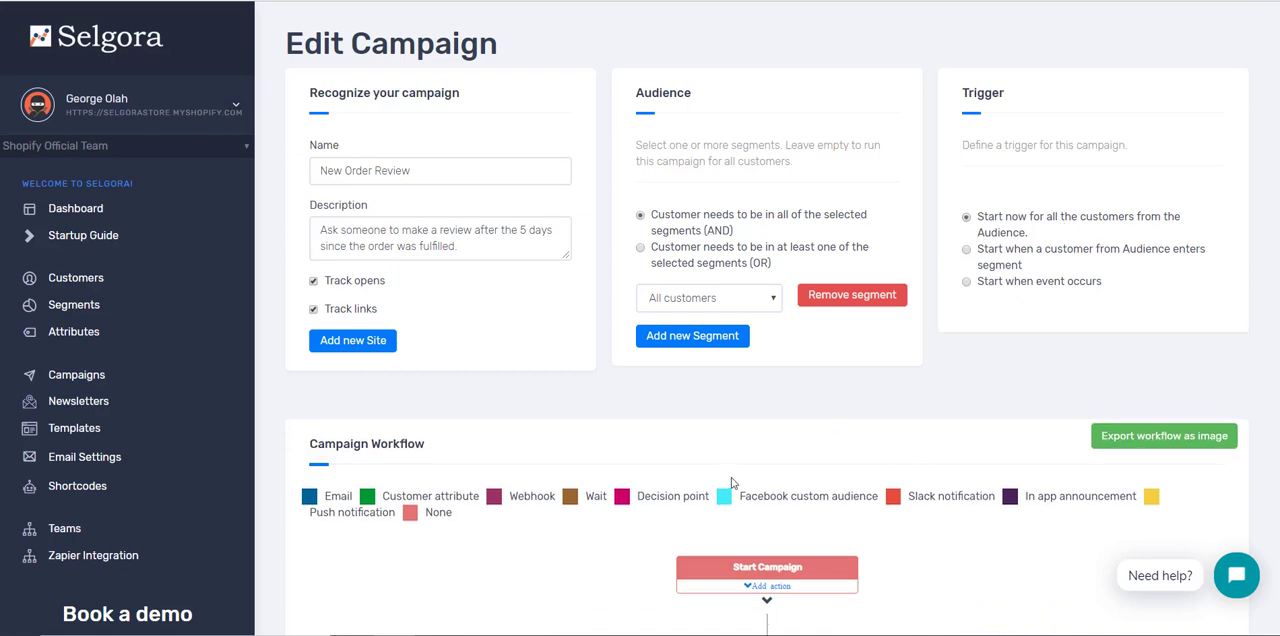
scroll(751, 490, down, 10)
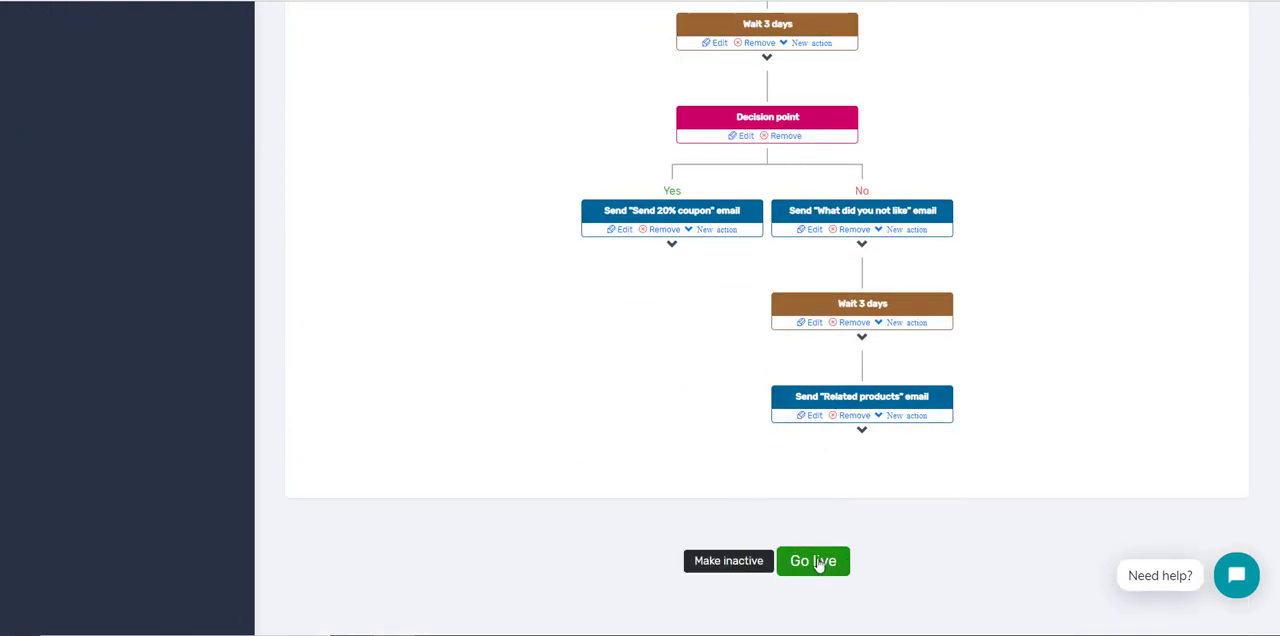
scroll(884, 568, up, 10)
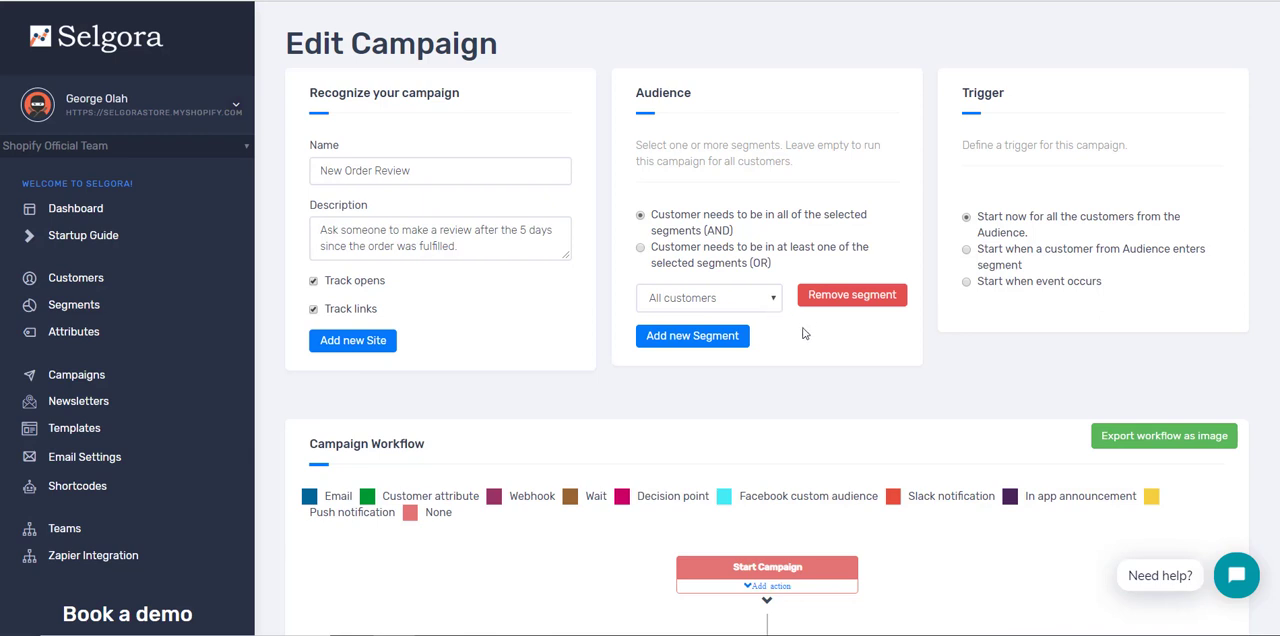
Step: Try the trigger that starts when an audience customer enters a segment, using the Repeat buyers segment
click(1018, 257)
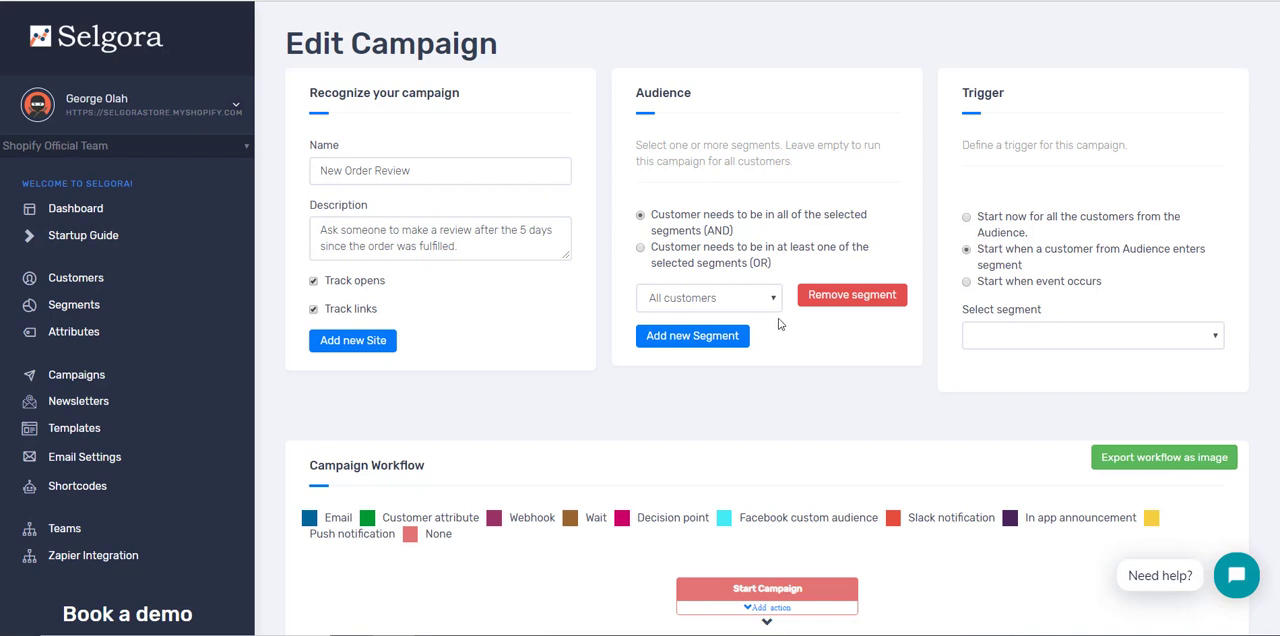
click(1044, 335)
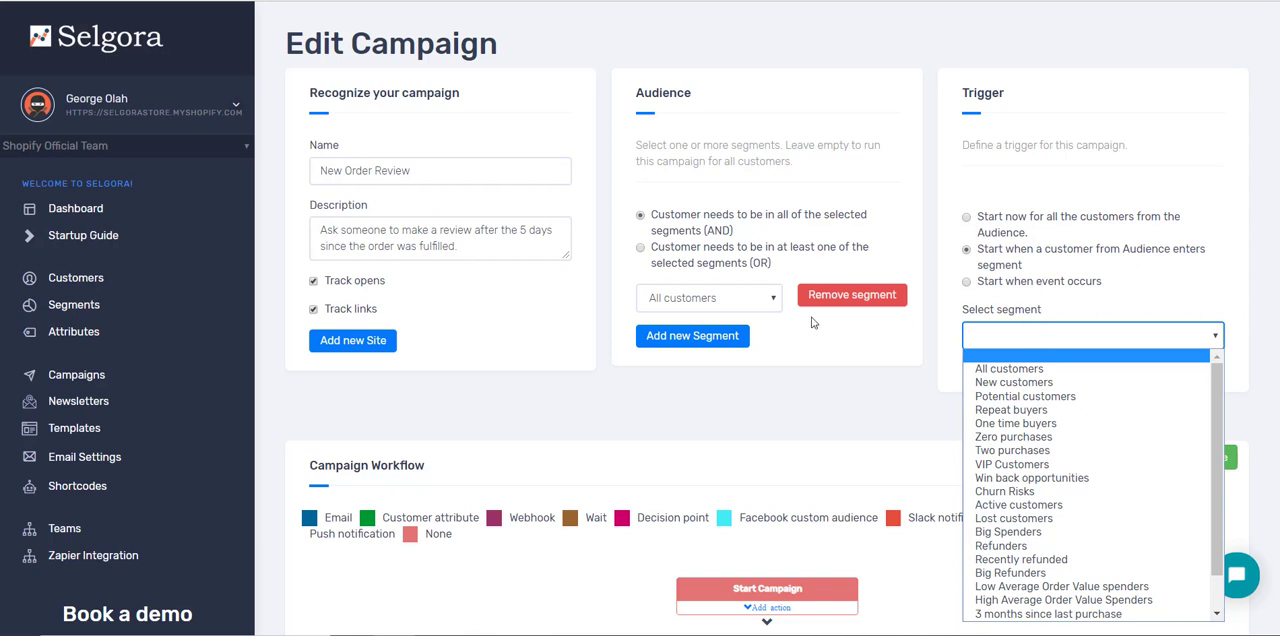
click(1092, 410)
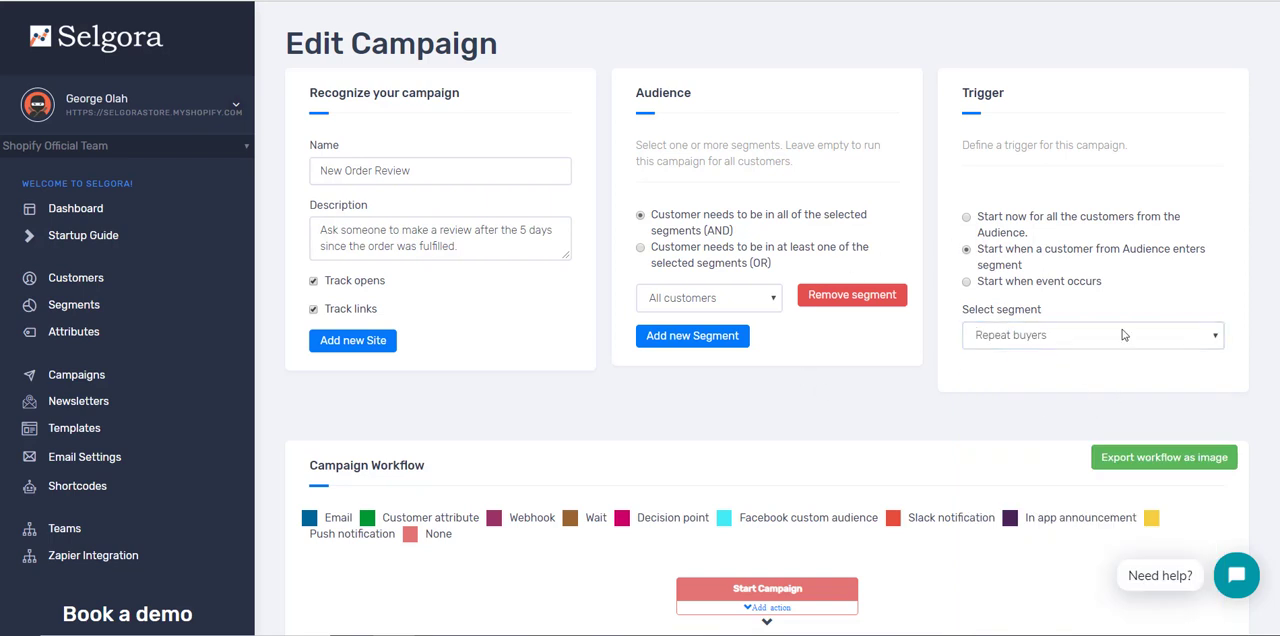
Step: Set the campaign trigger to start when an event occurs, with orders/create as the event type
click(1030, 284)
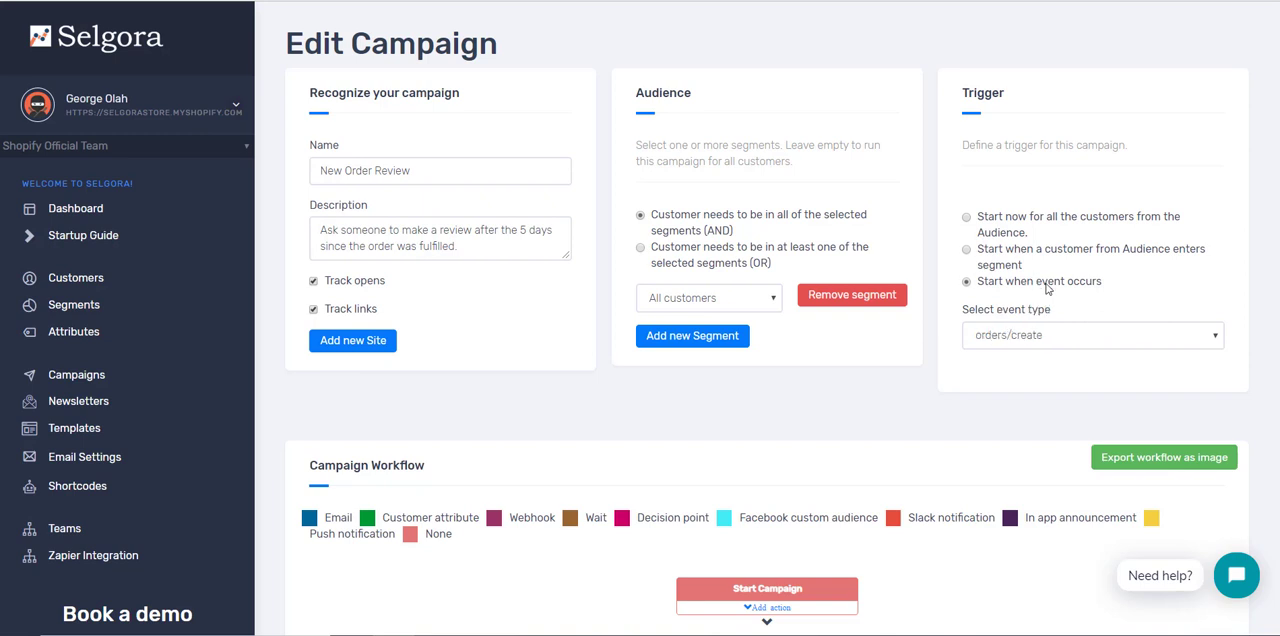
click(1038, 340)
click(1038, 340)
click(1067, 338)
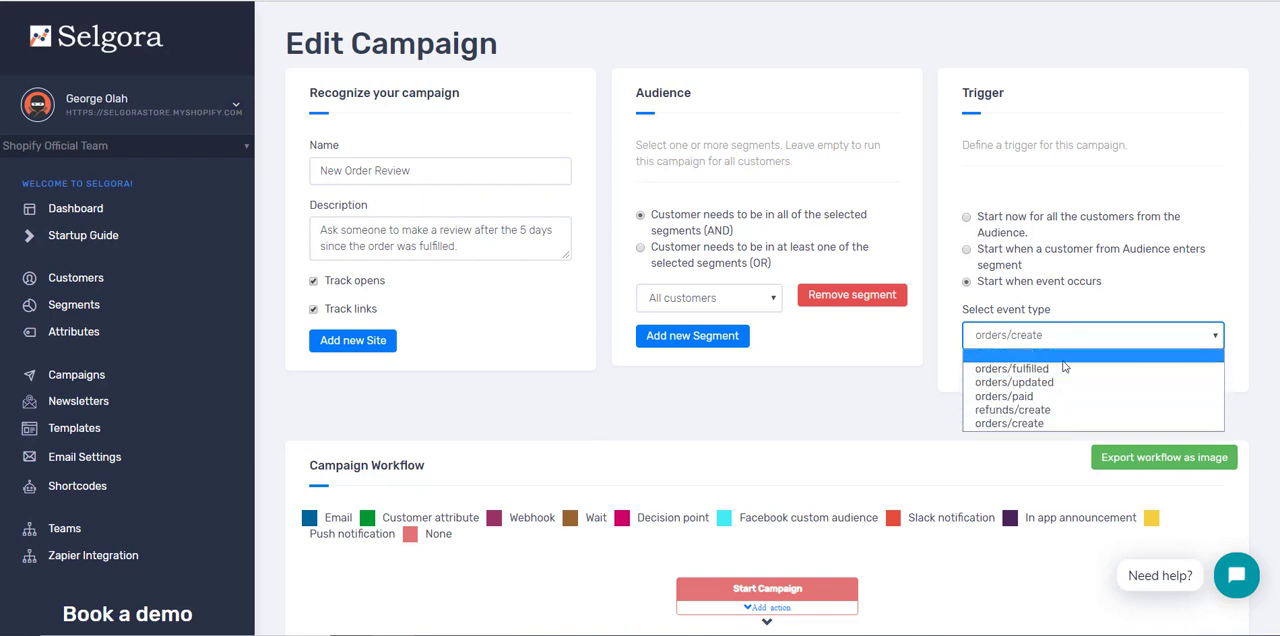
click(1046, 426)
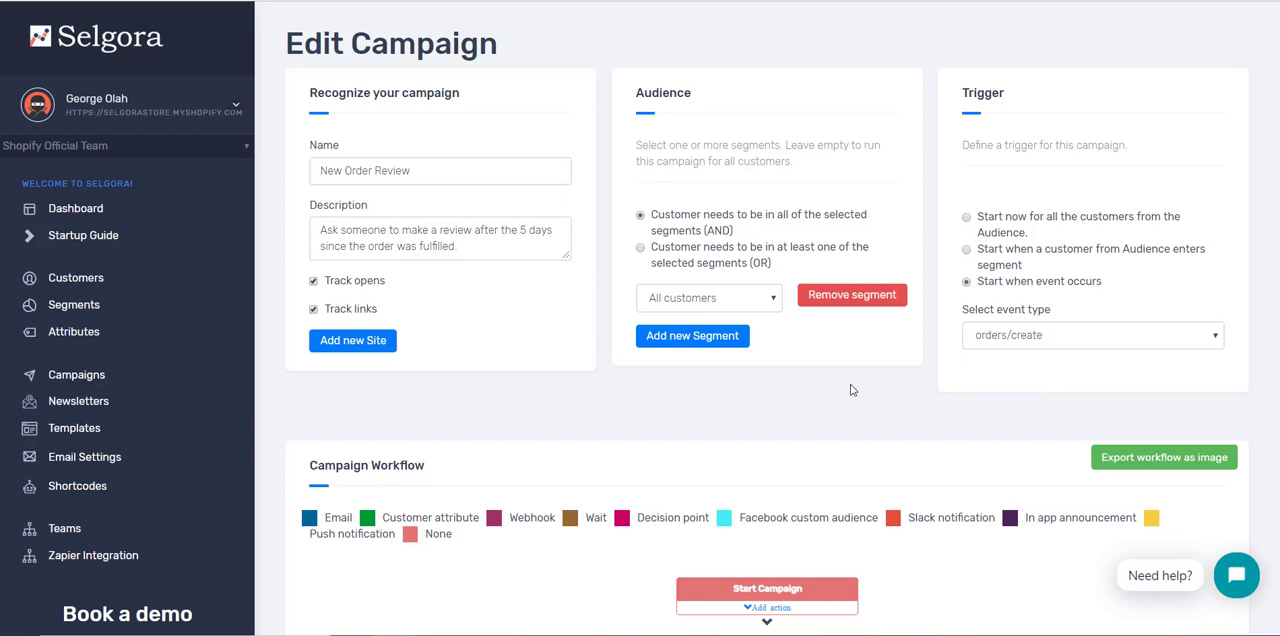
Step: Look over the workflow items that can be added after Start Campaign, and leave without adding one
scroll(855, 390, down, 3)
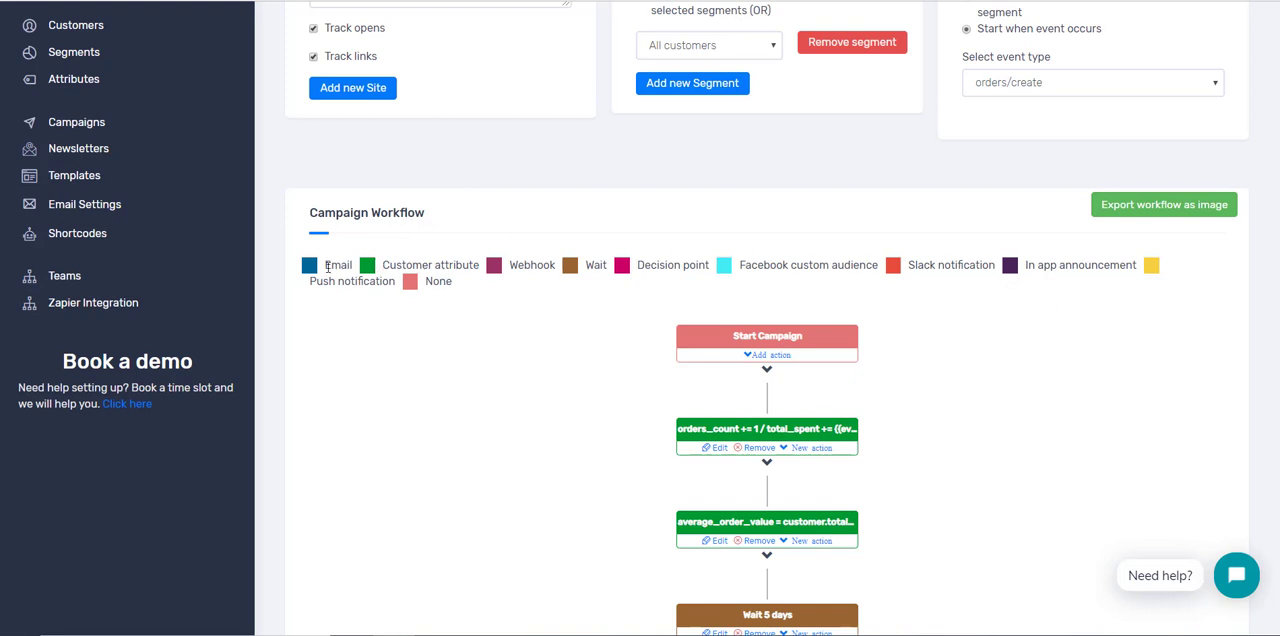
click(767, 355)
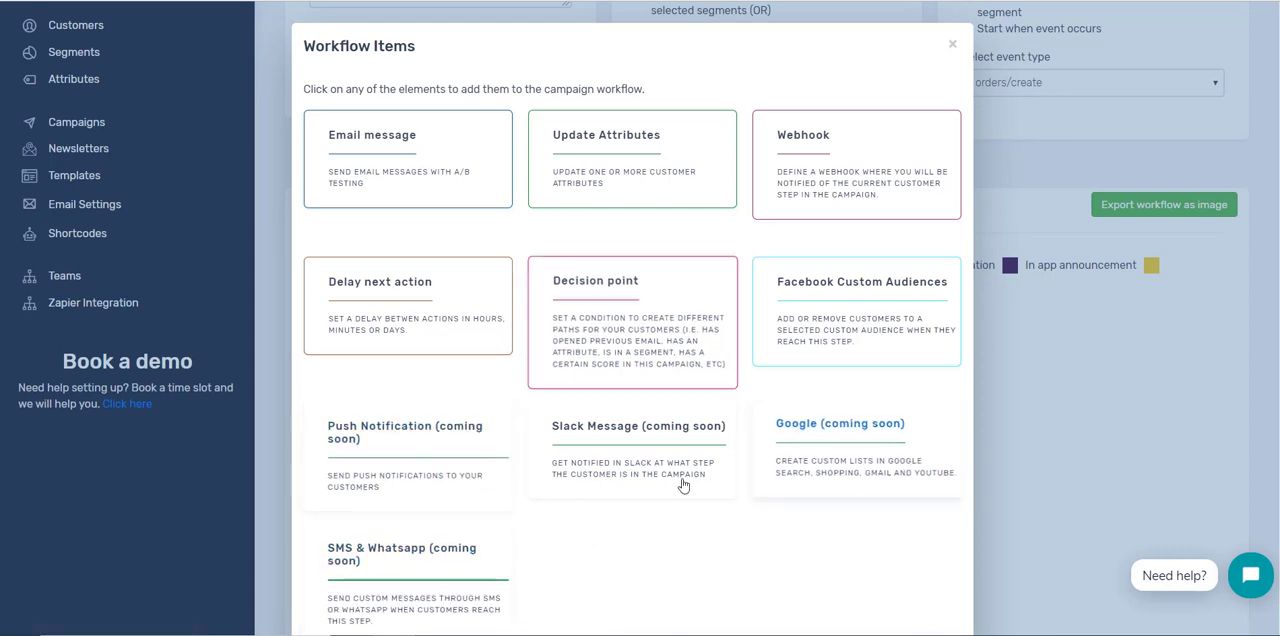
click(1049, 405)
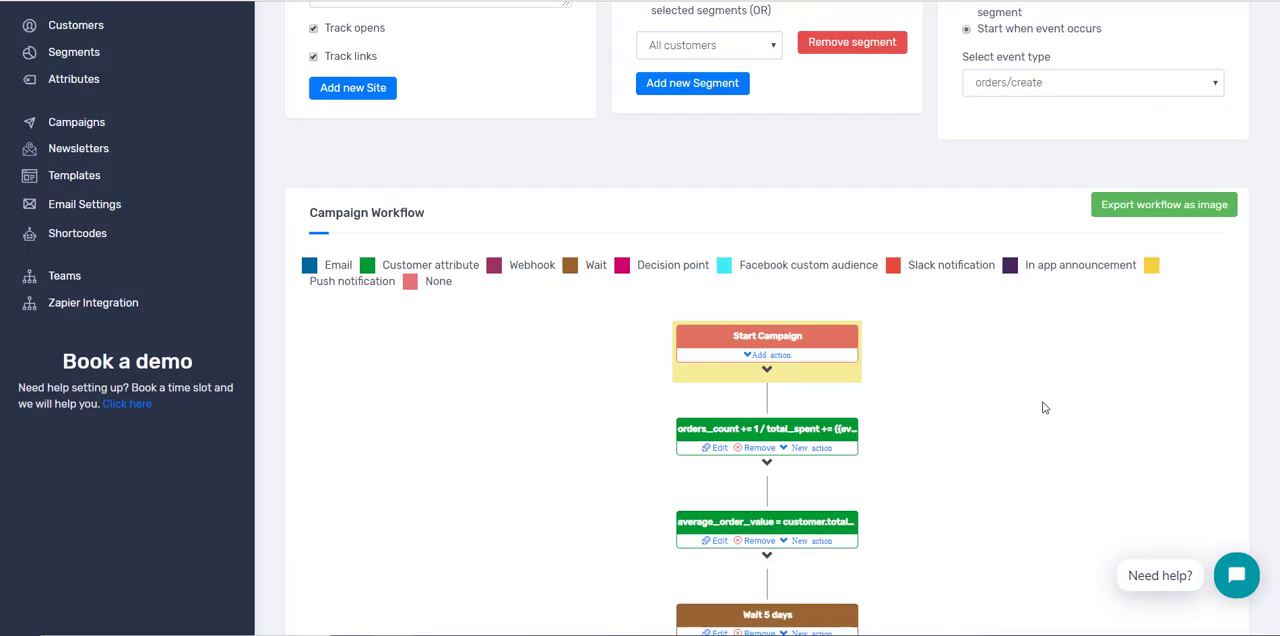
Step: Examine the workflow action that updates orders_count and total_spent, including the total_spent expression, and close it without saving
scroll(1036, 389, down, 1)
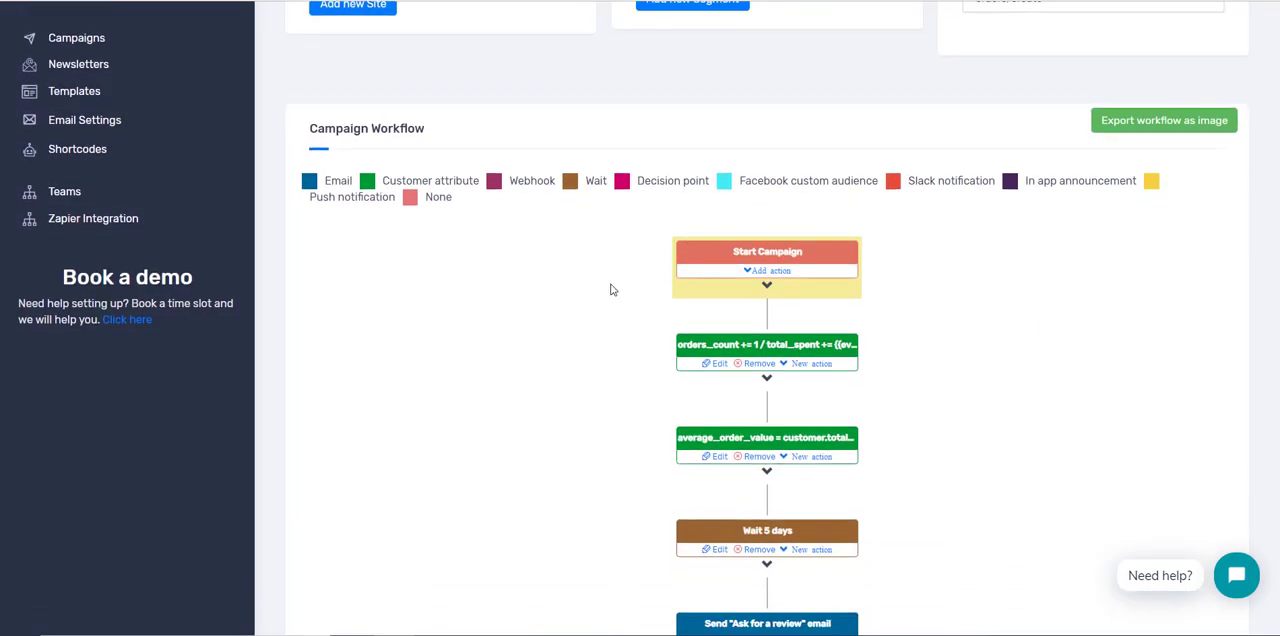
scroll(608, 288, down, 1)
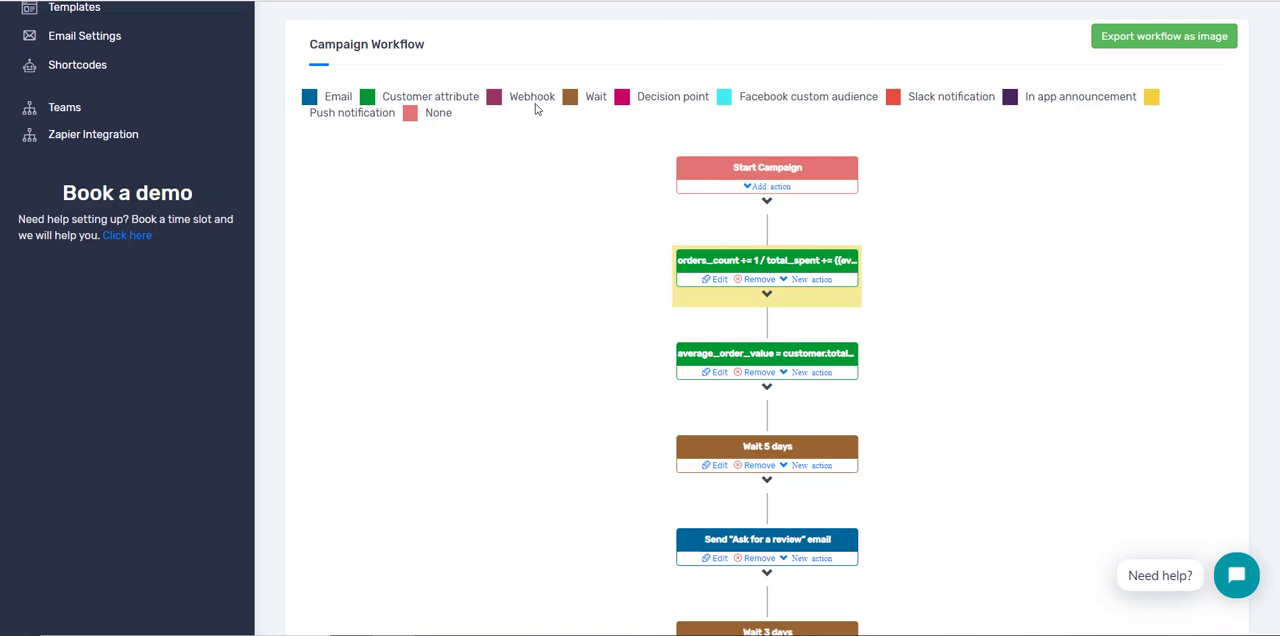
click(718, 281)
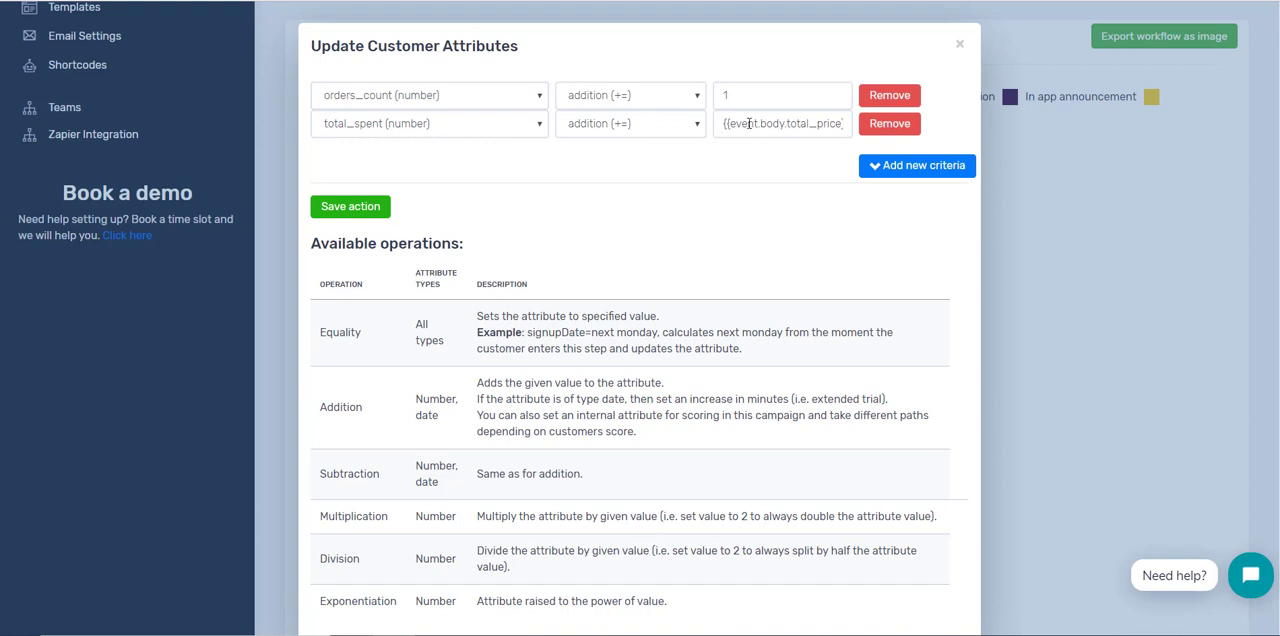
drag(758, 123, 700, 121)
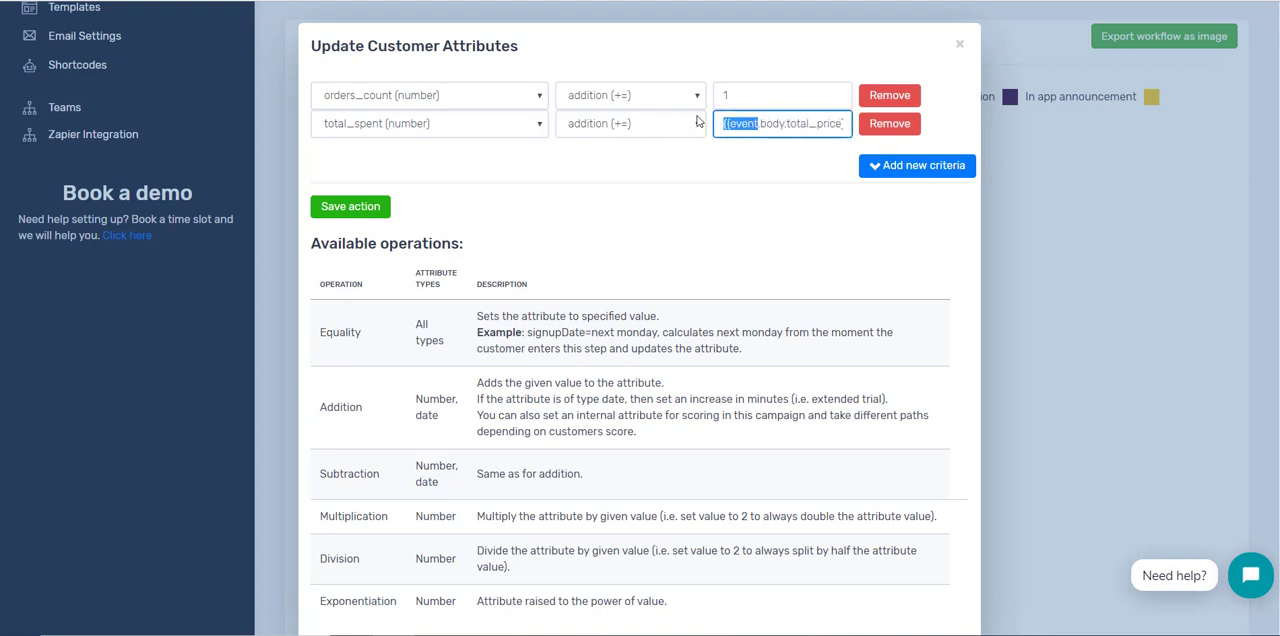
click(753, 123)
double_click(753, 123)
click(762, 155)
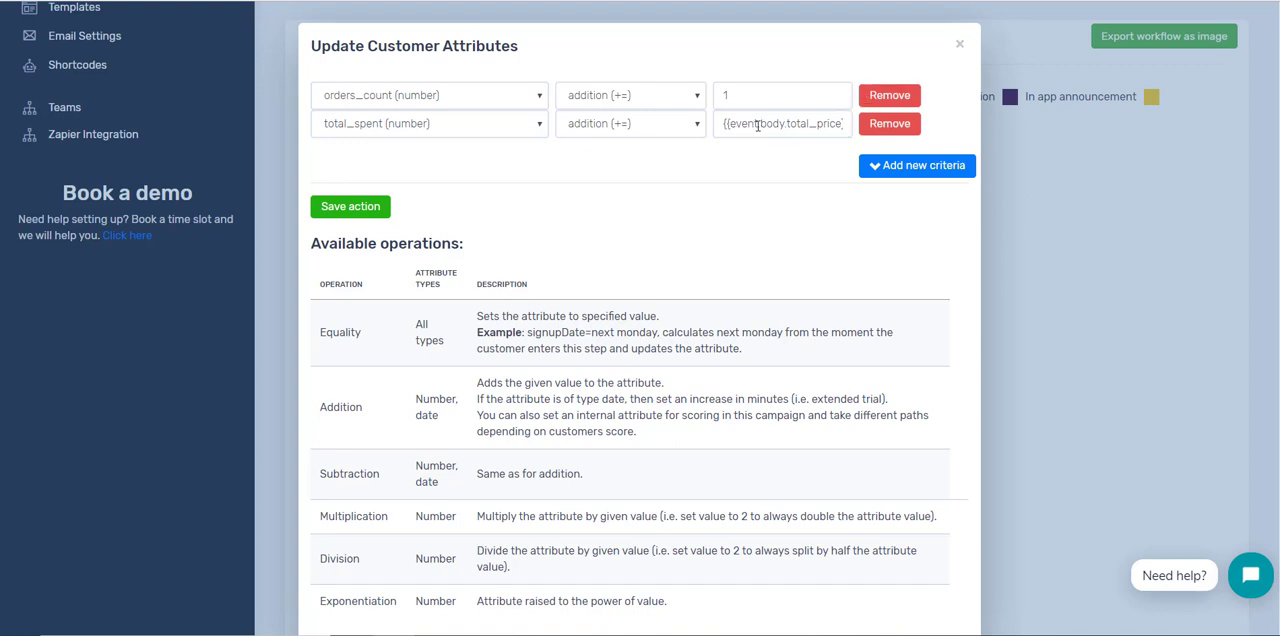
drag(728, 123, 838, 126)
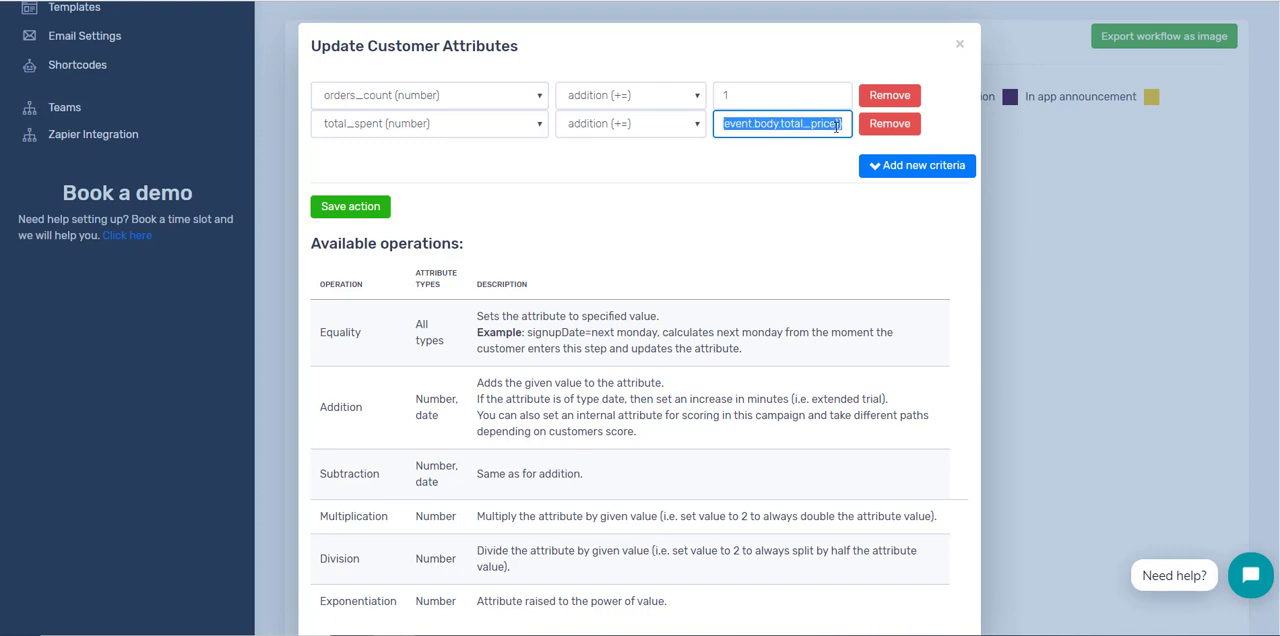
click(959, 48)
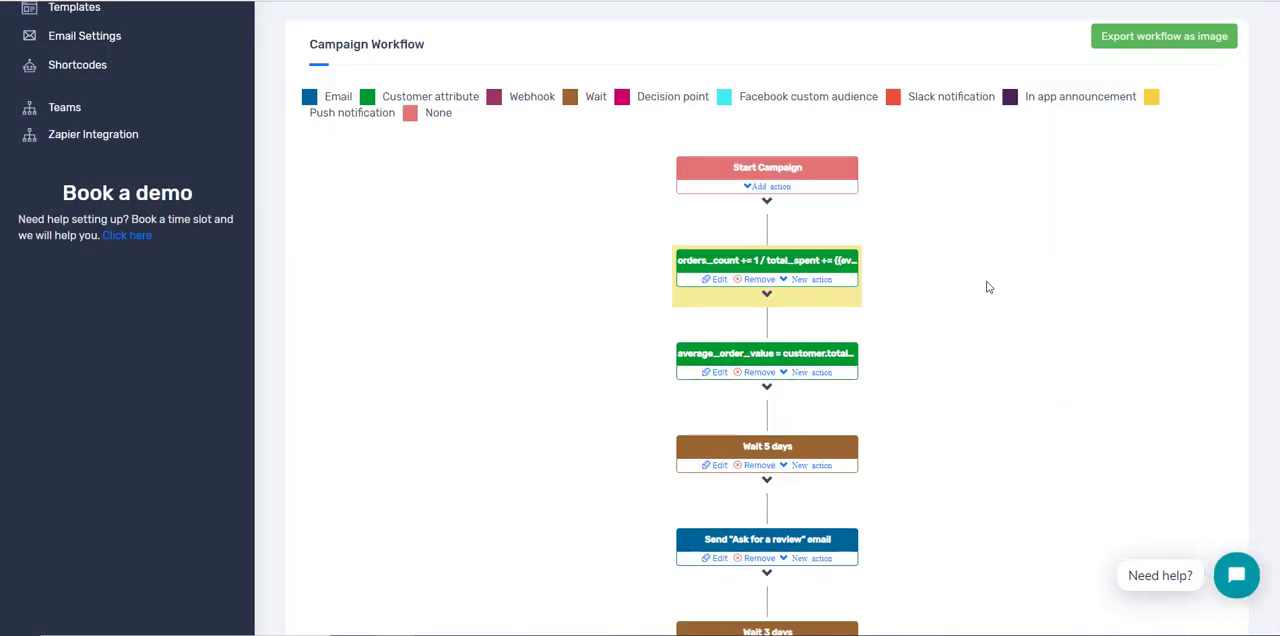
Step: Examine the expression in the average_order_value update action and close it without saving
click(716, 372)
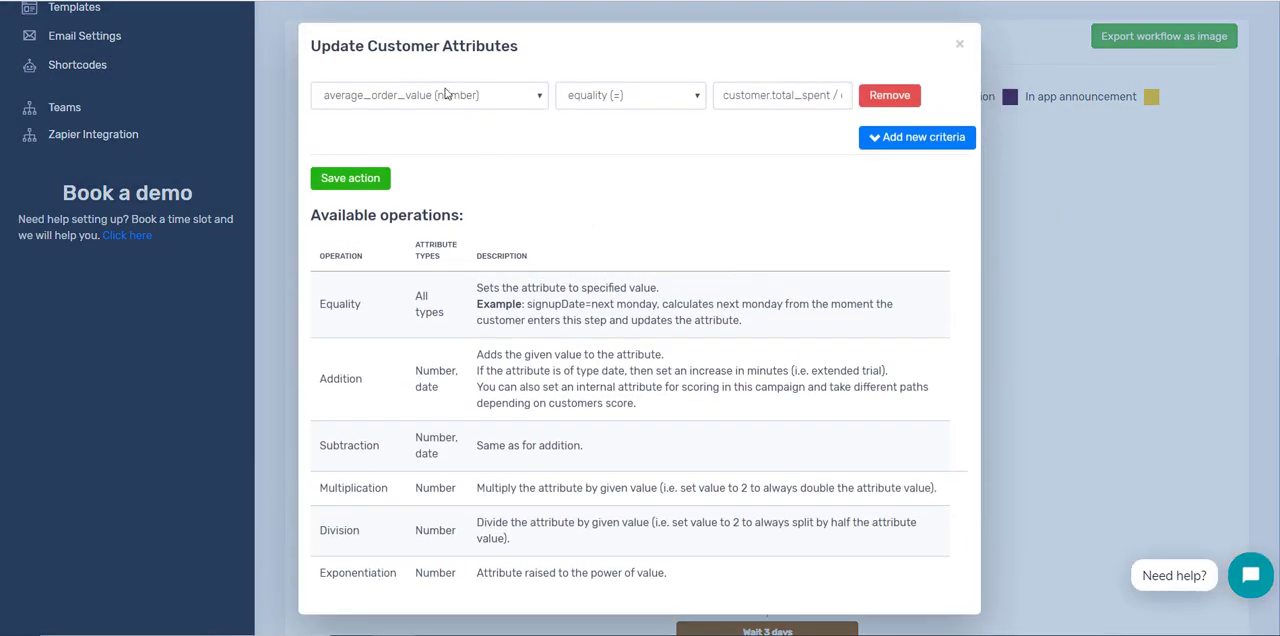
drag(752, 99, 850, 99)
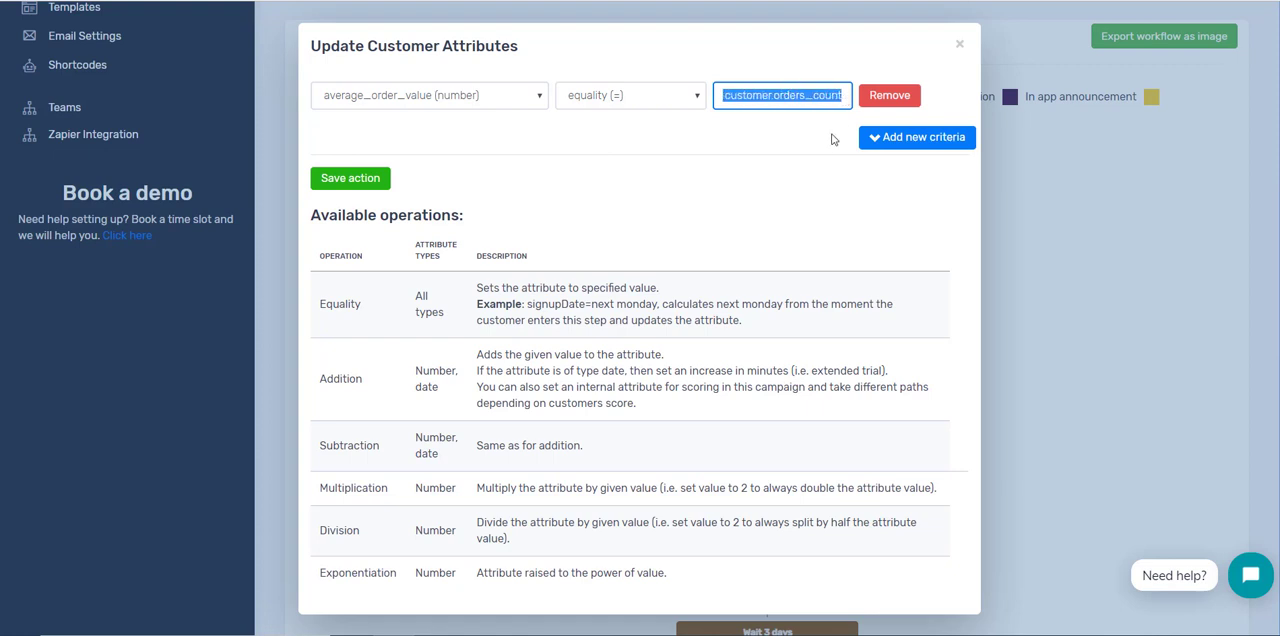
click(960, 45)
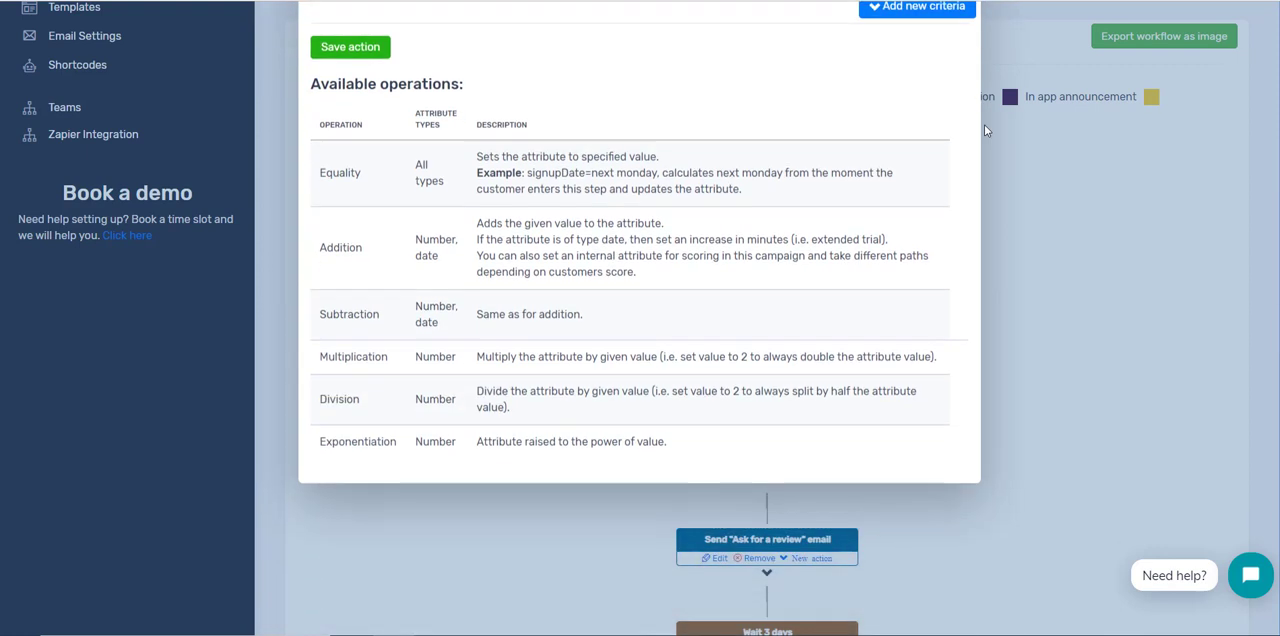
Step: Examine the Wait 5 days action's fixed and random delay modes, time units and resume-time choices, and close it without saving
scroll(1006, 324, down, 1)
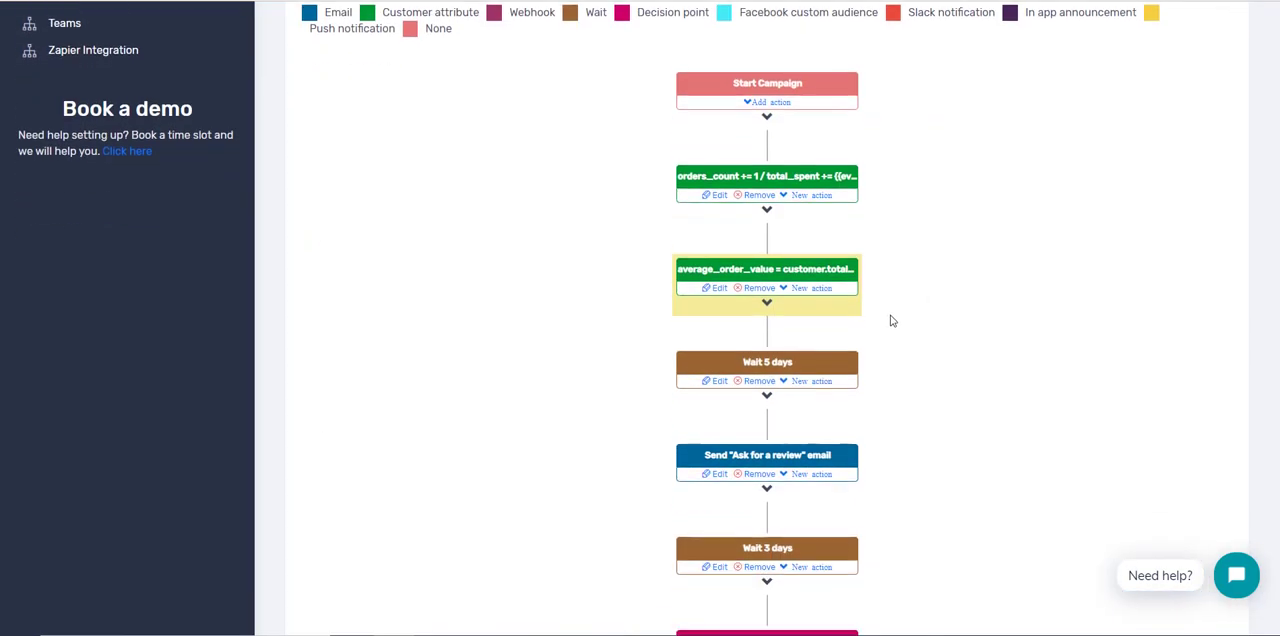
click(720, 383)
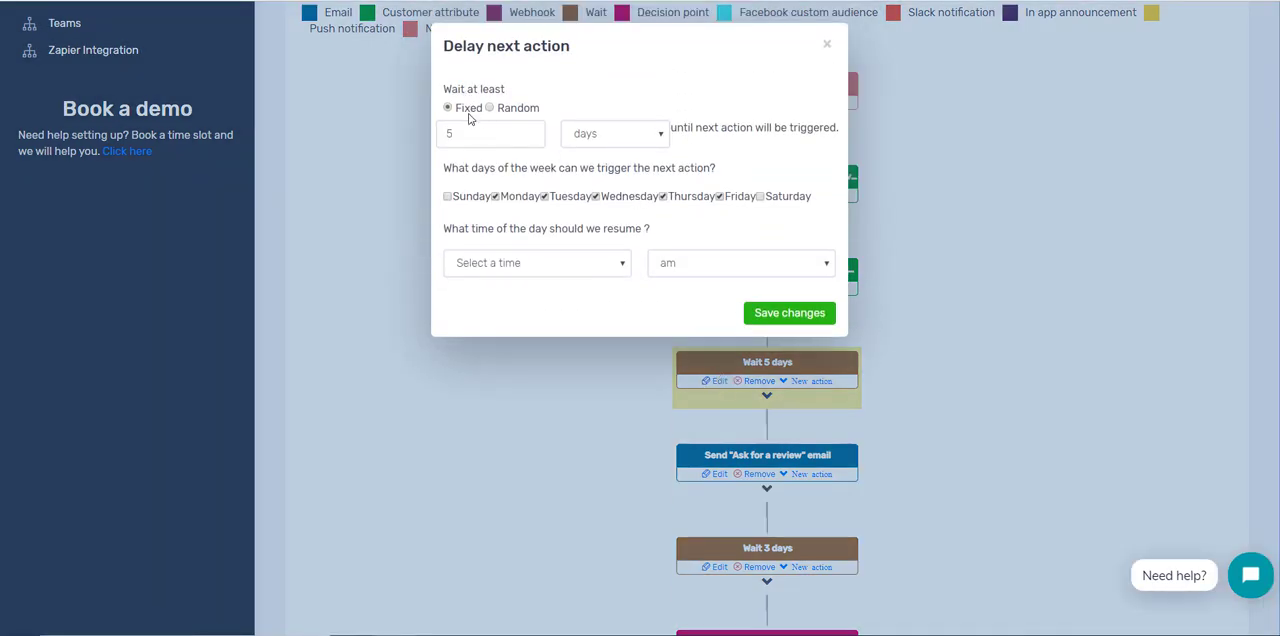
click(514, 109)
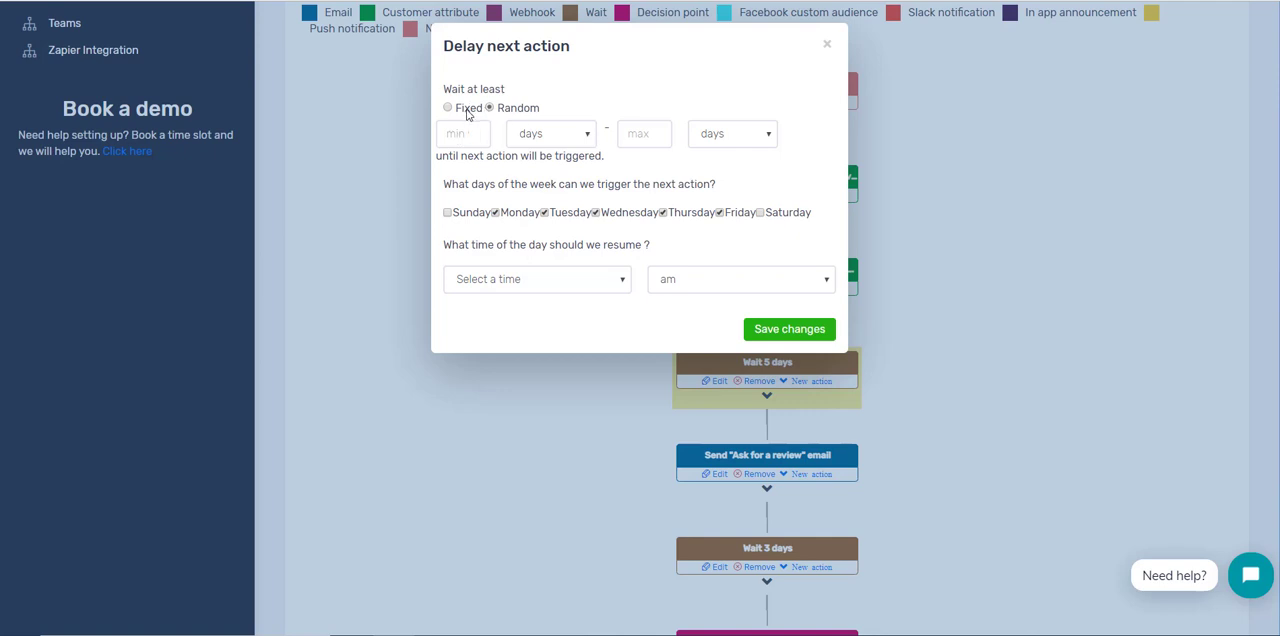
click(466, 112)
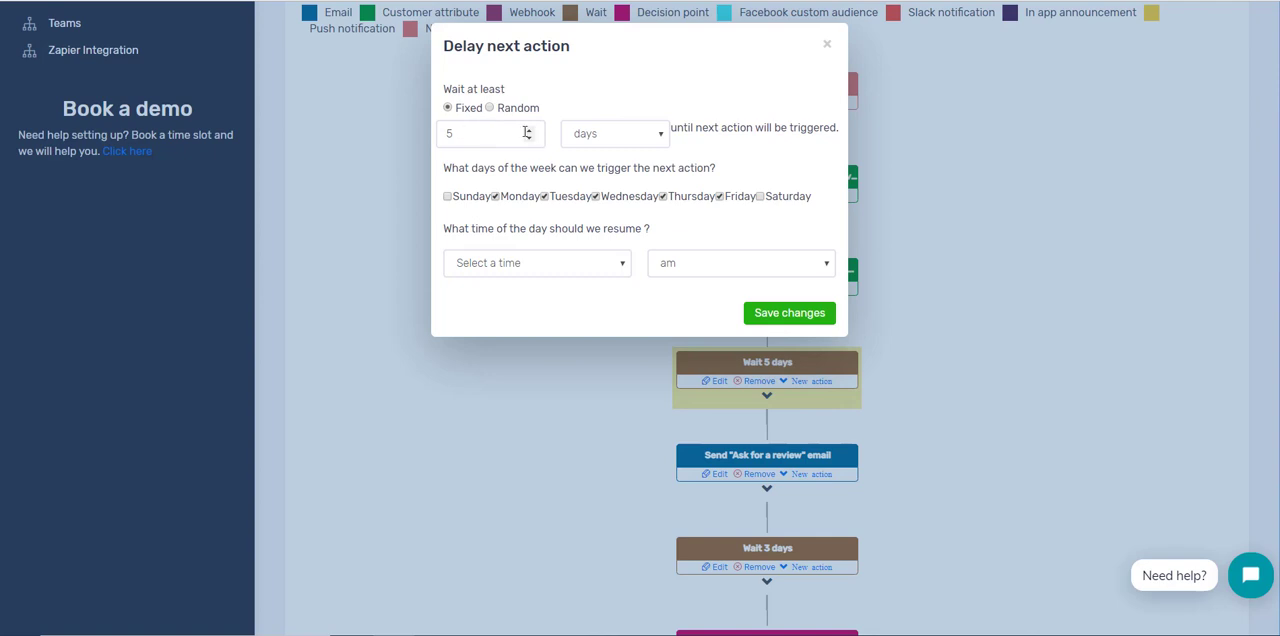
click(615, 143)
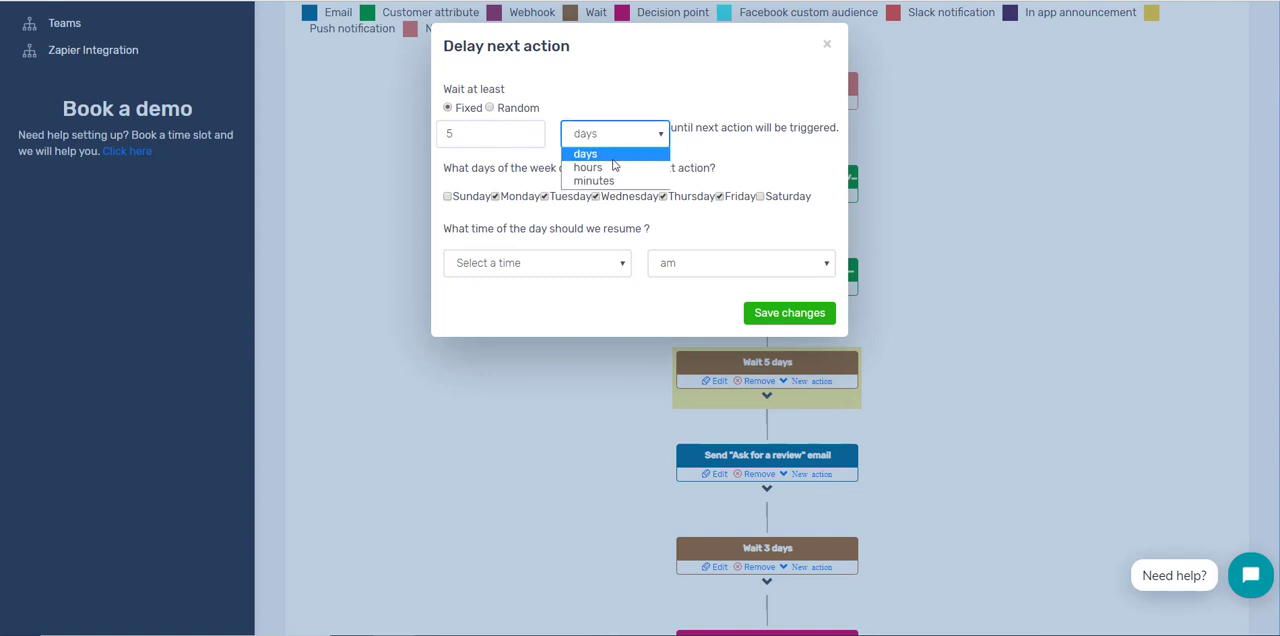
click(716, 158)
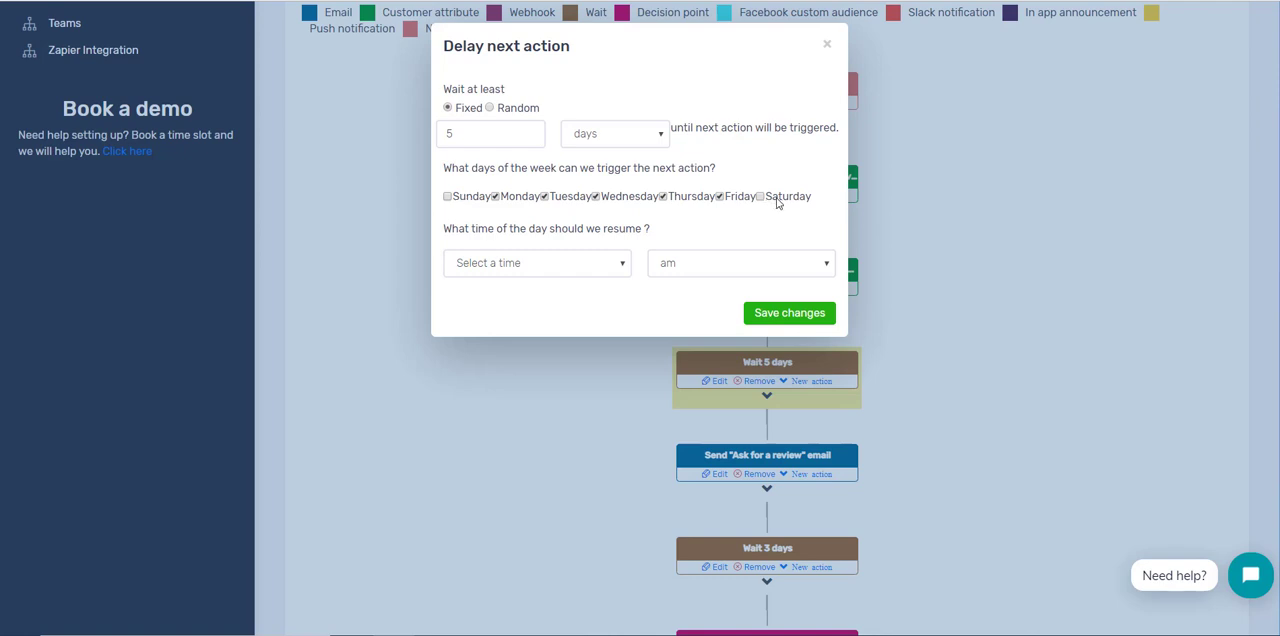
click(556, 263)
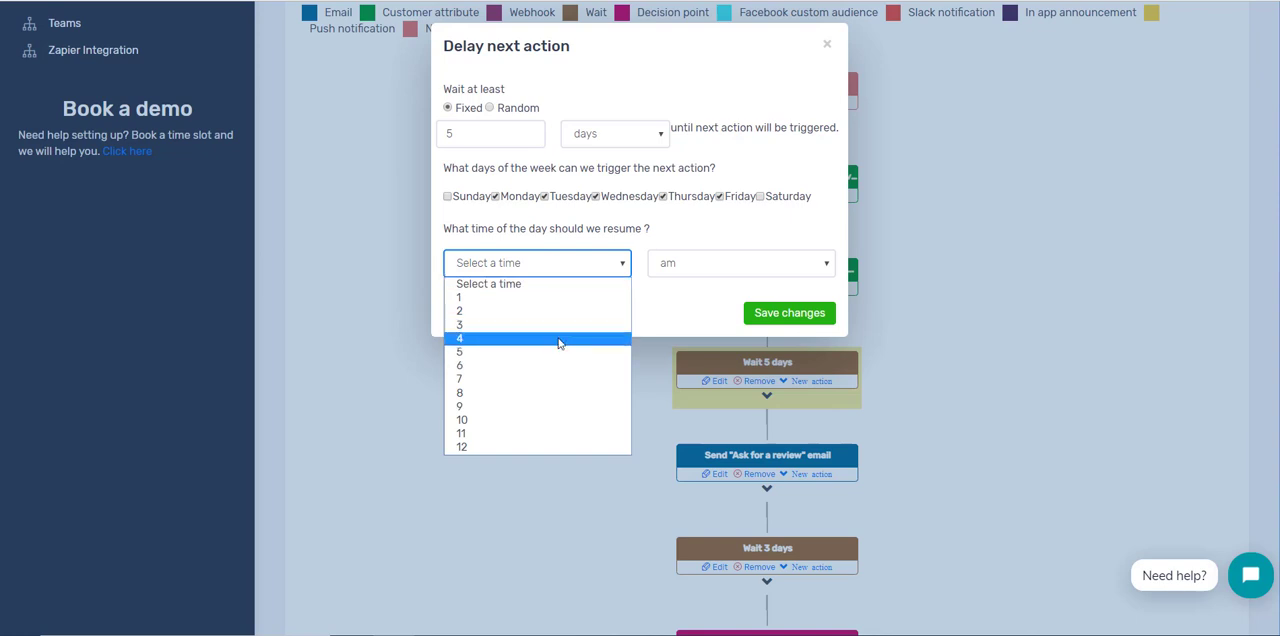
click(737, 235)
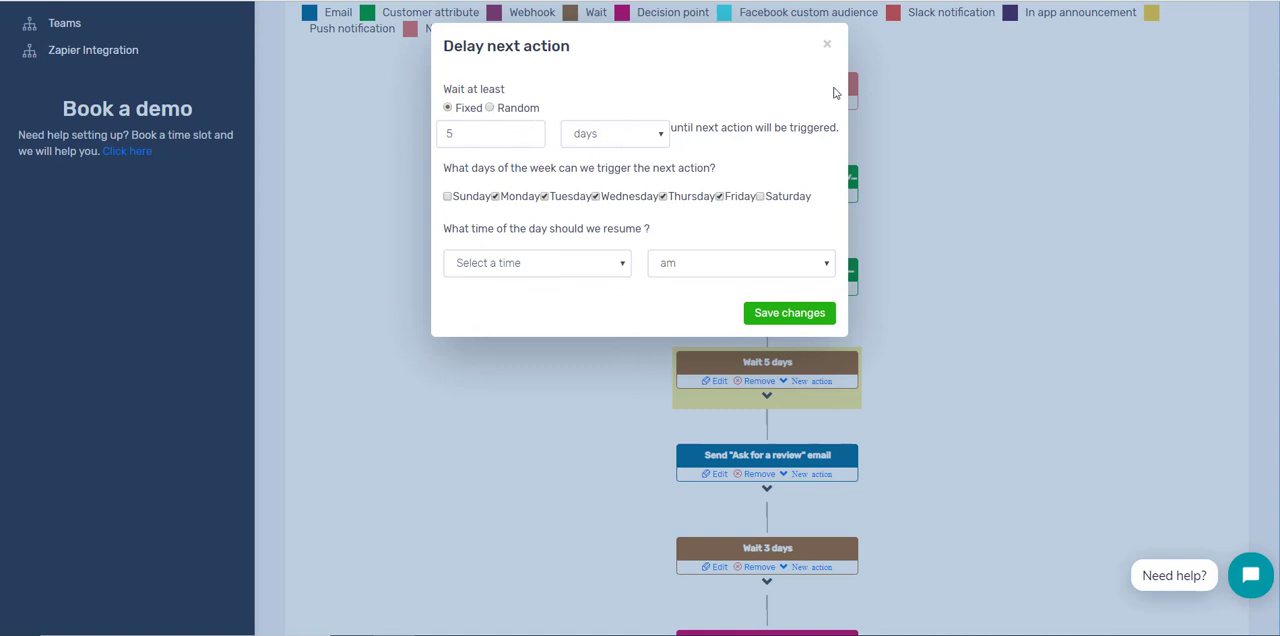
click(827, 45)
Step: Examine the internal name and subject of the "Ask for a review" email action, and look through the linked list of available shortcodes
scroll(953, 199, down, 2)
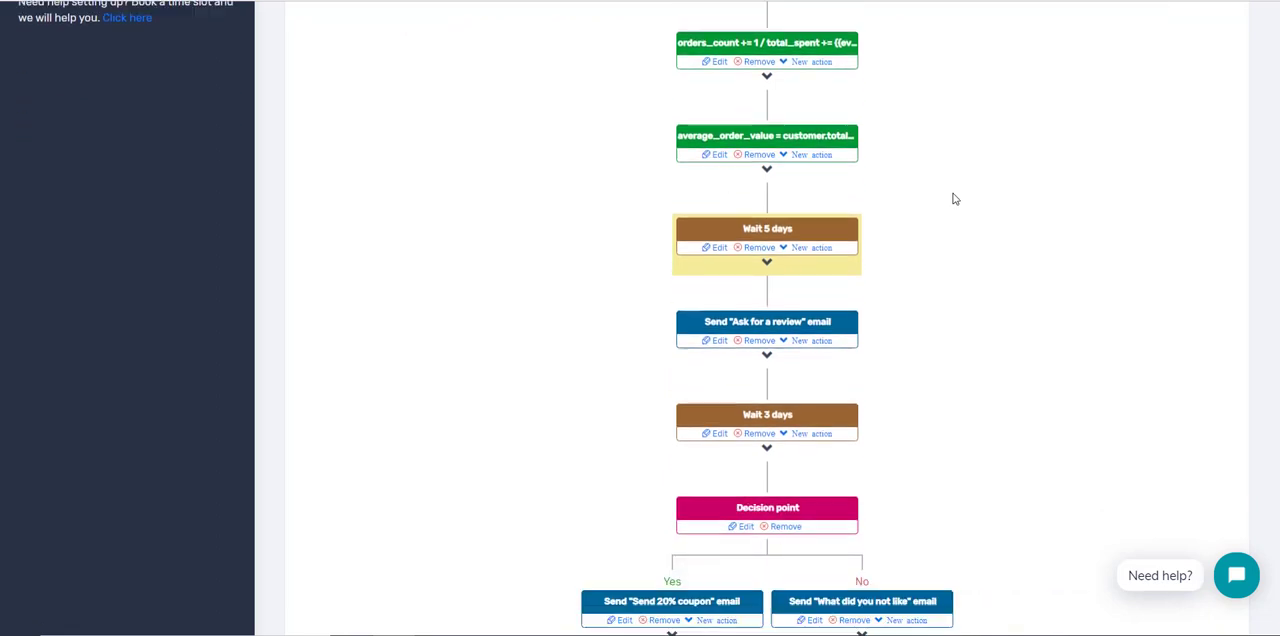
click(789, 319)
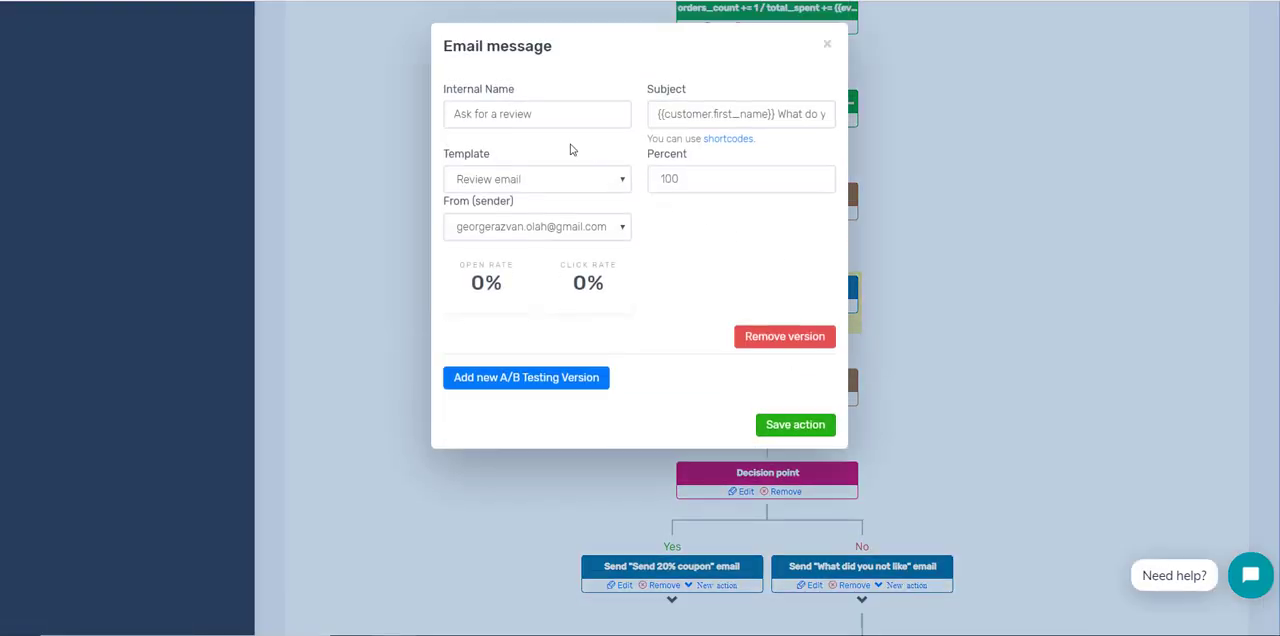
drag(455, 105, 538, 111)
click(826, 45)
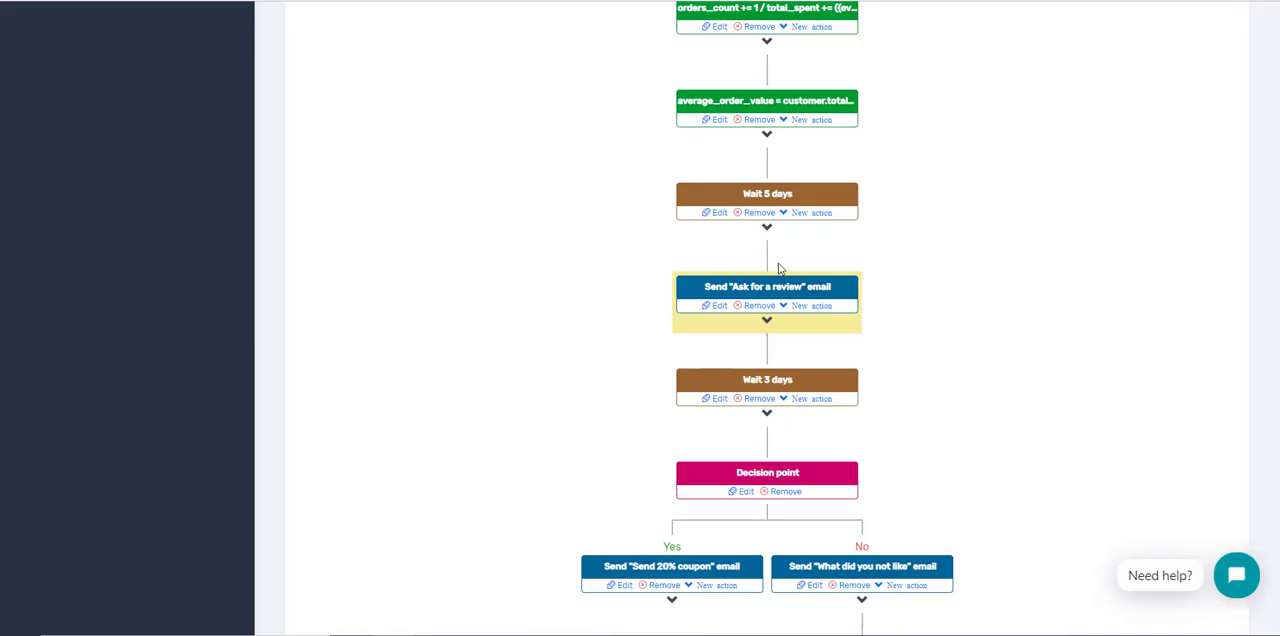
click(721, 307)
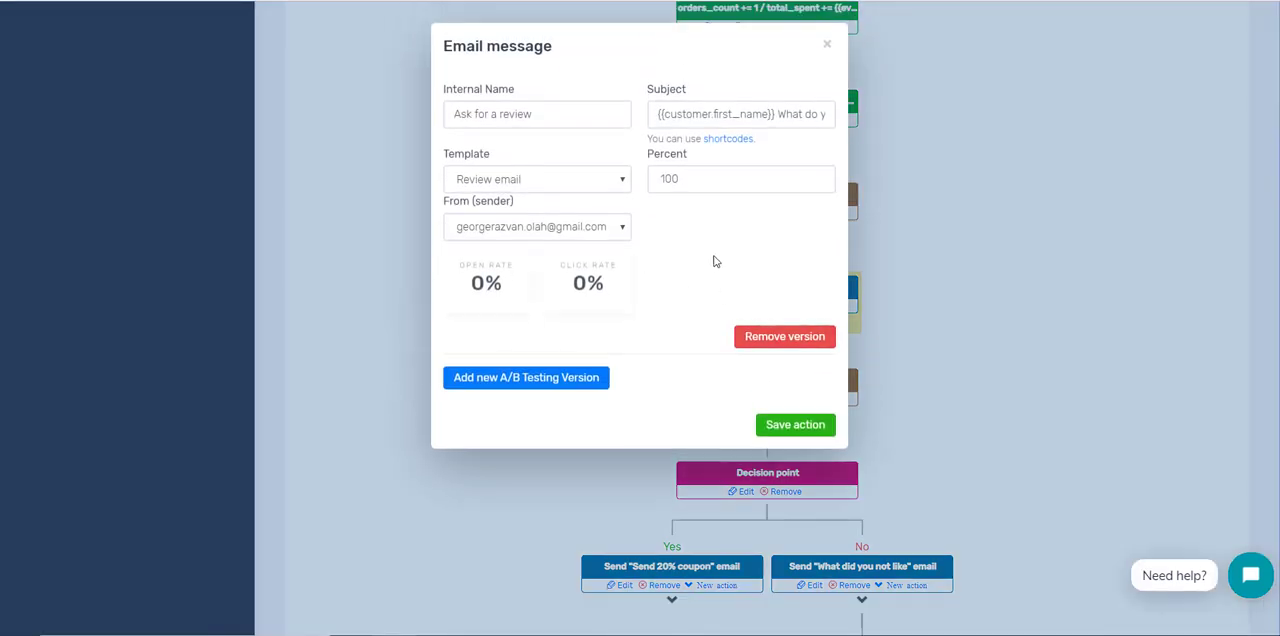
drag(687, 113, 751, 113)
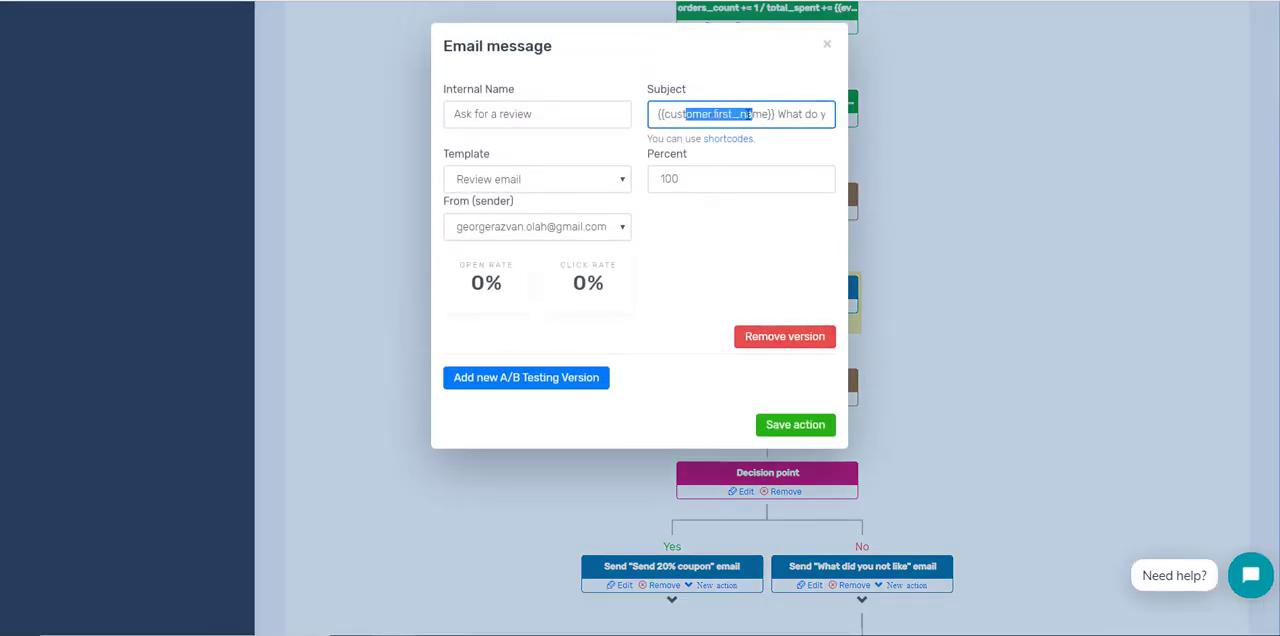
click(723, 137)
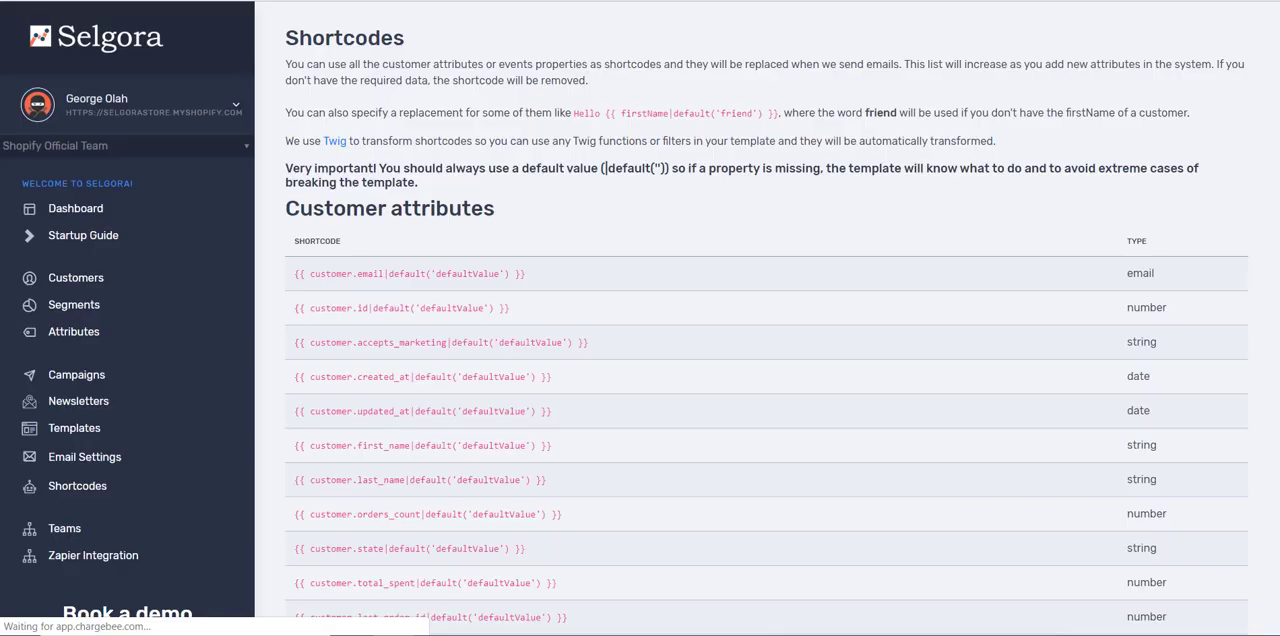
scroll(563, 305, down, 10)
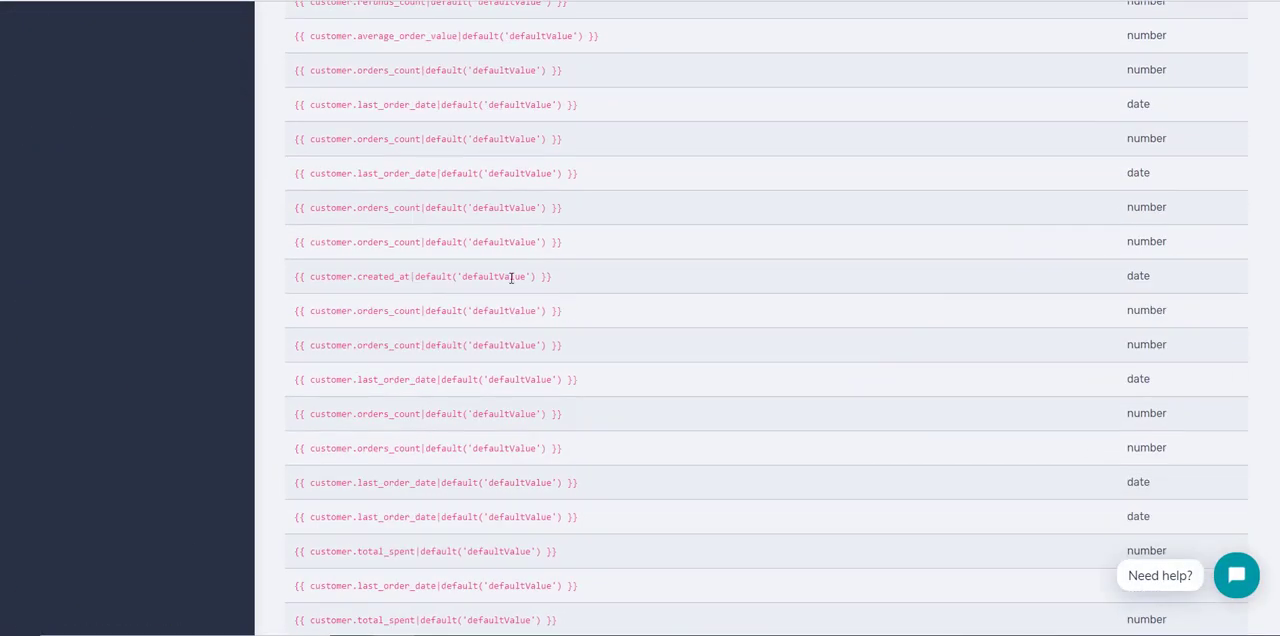
key(ctrl+w)
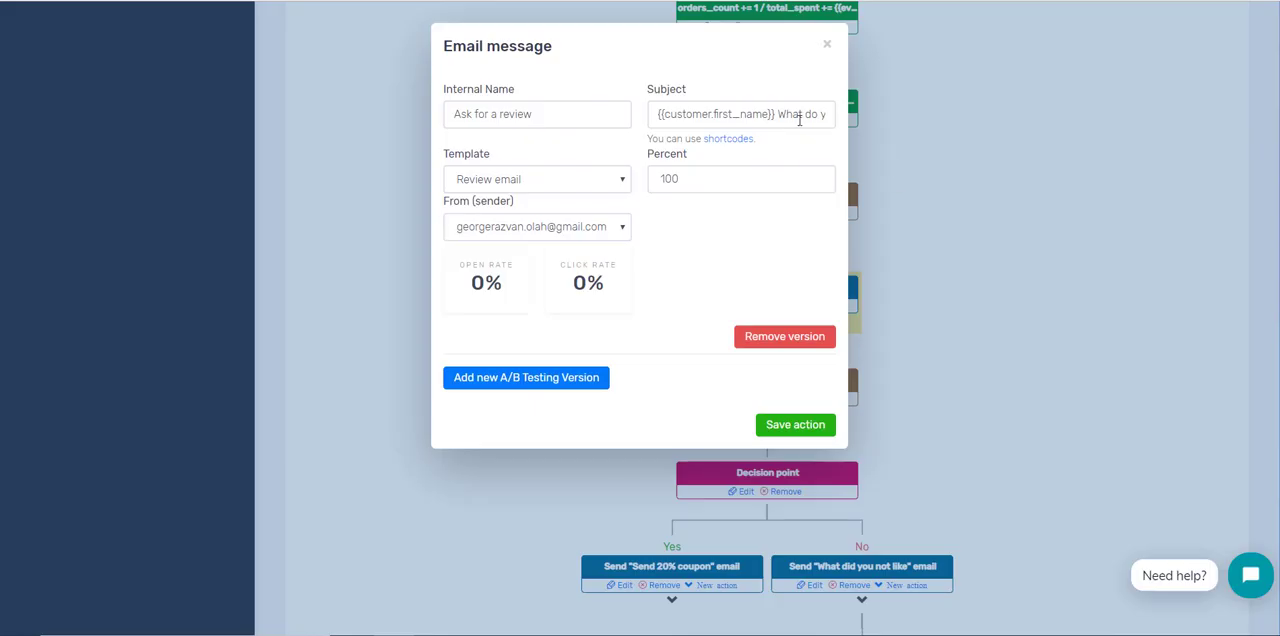
Step: Read the rest of the review email's subject and look over the available templates, keeping Review email selected
drag(800, 119, 833, 119)
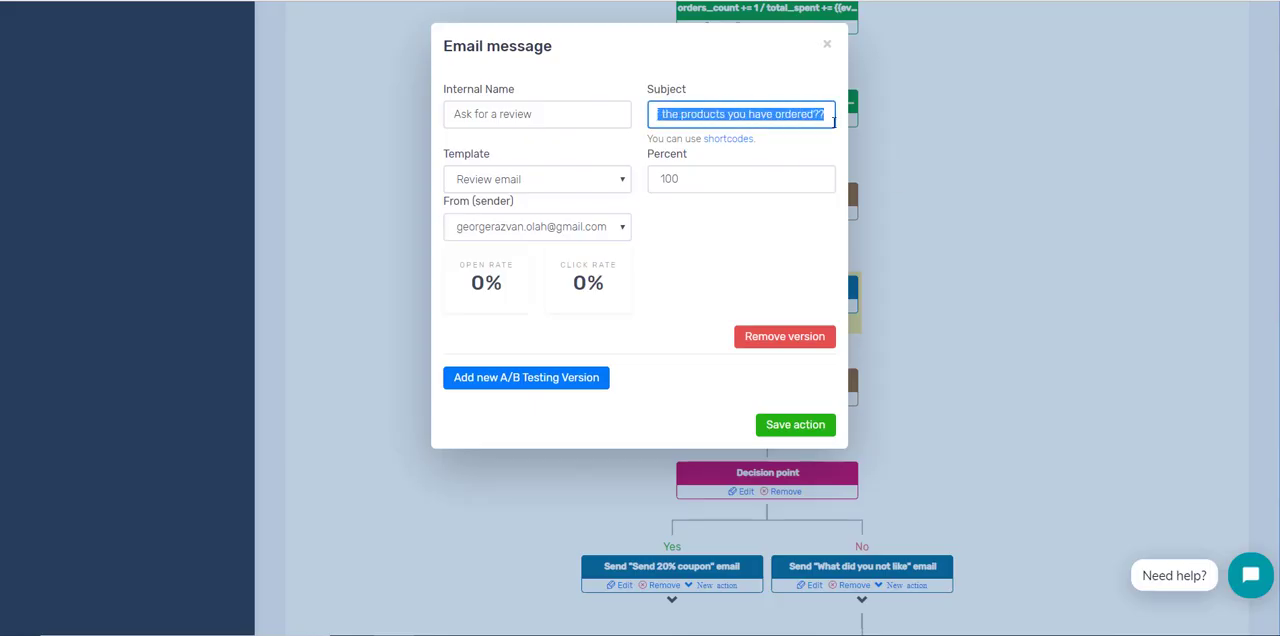
click(521, 155)
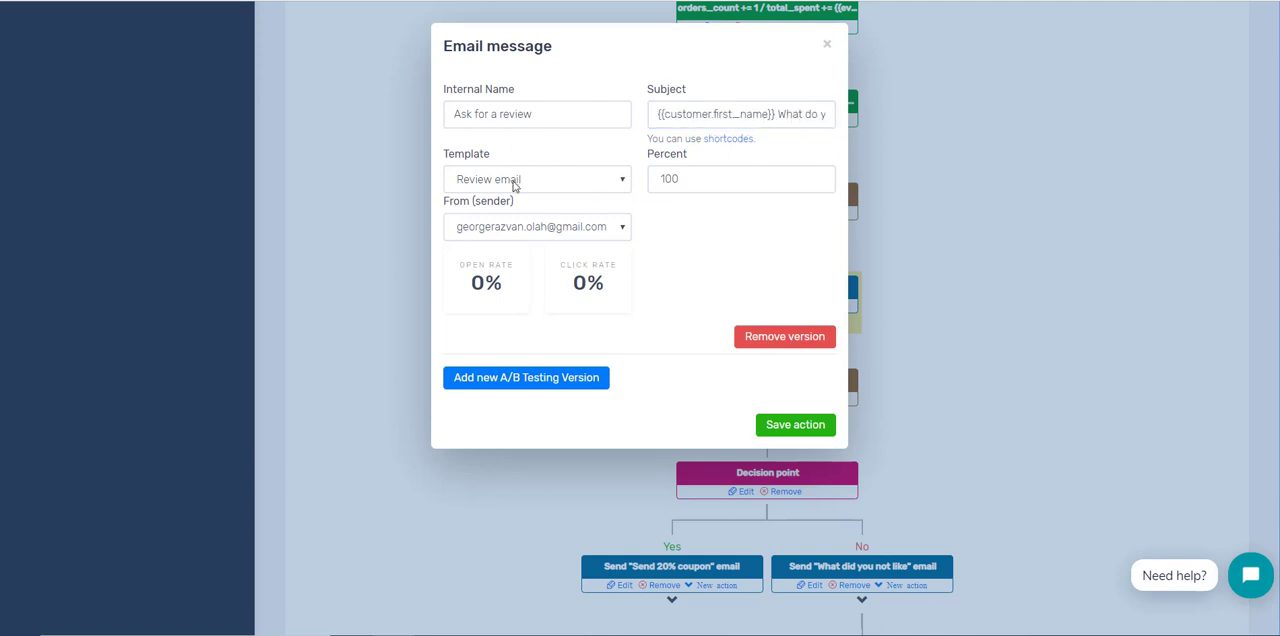
click(520, 187)
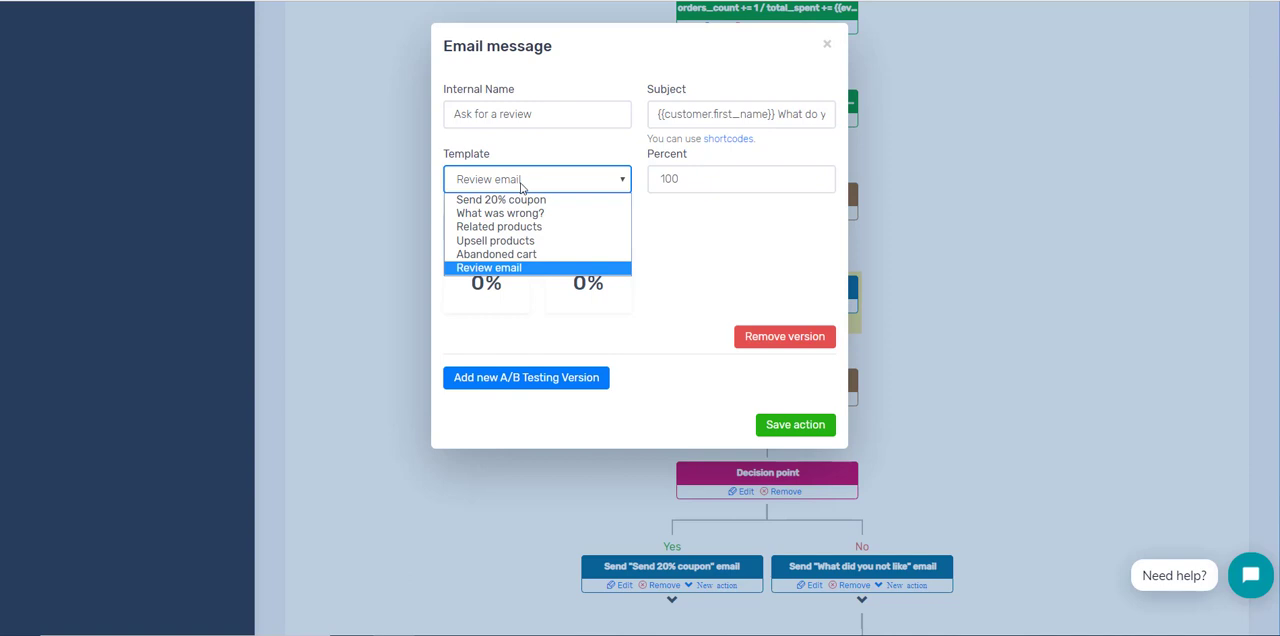
click(569, 268)
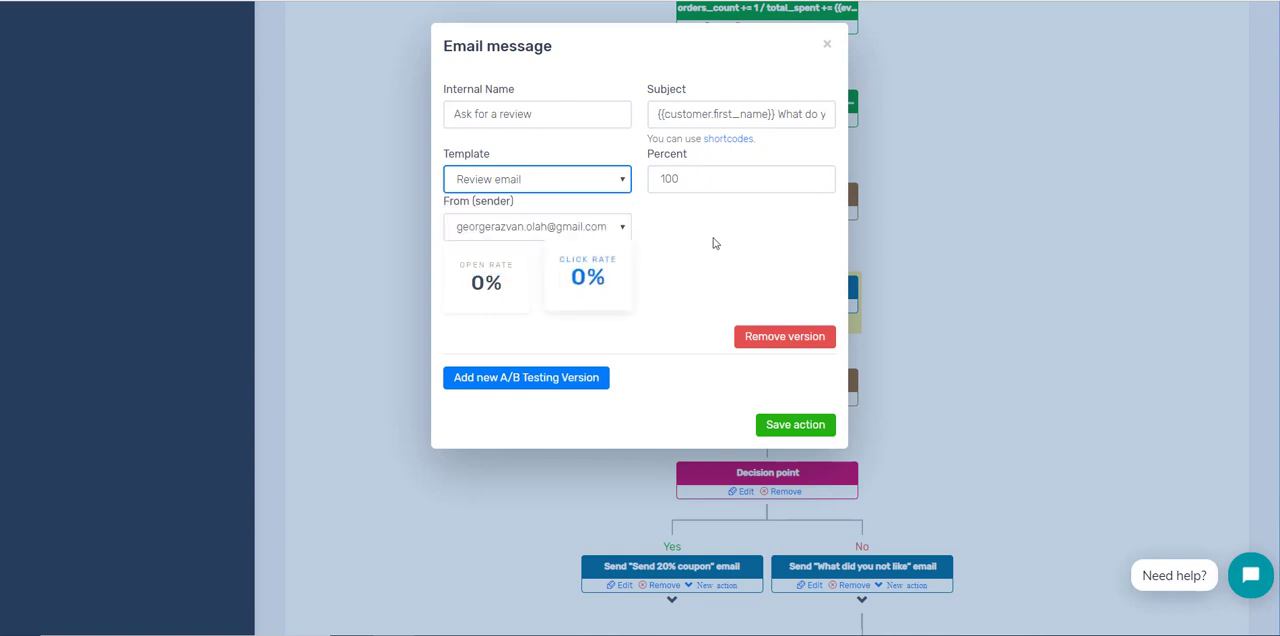
Step: Set the percent of the "Ask for a review" email version to 50
click(698, 173)
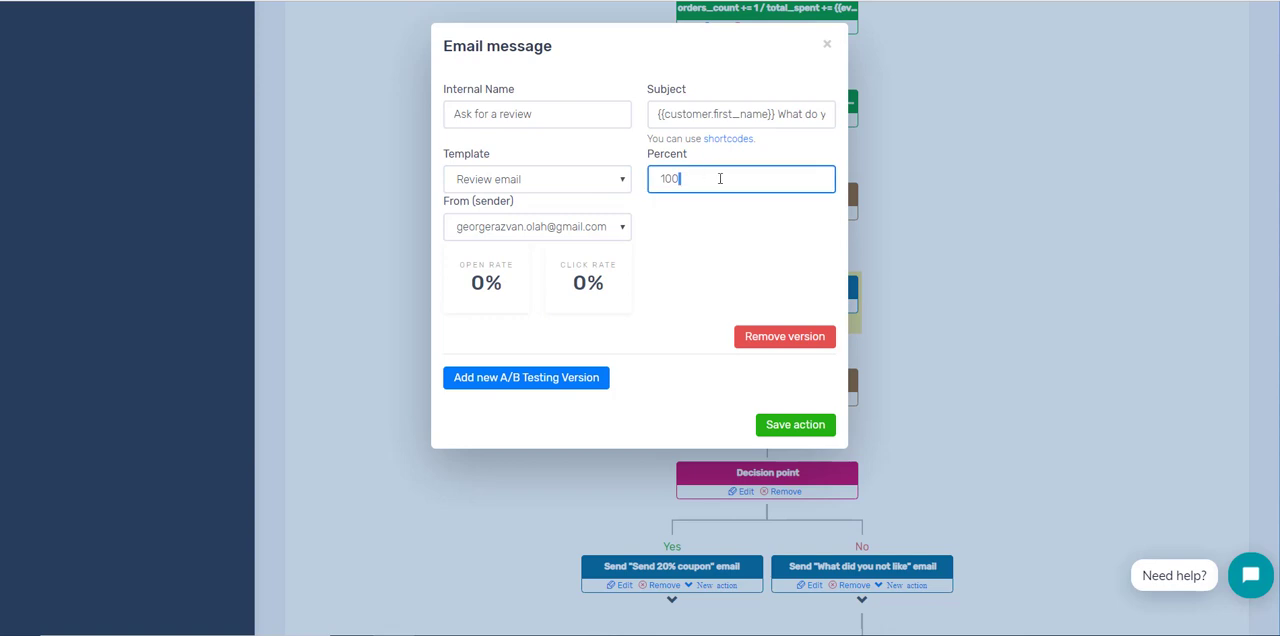
click(658, 178)
double_click(685, 176)
text(50)
Step: Add three A/B testing versions to the "Ask for a review" email action and remove them again
click(583, 377)
scroll(660, 385, down, 1)
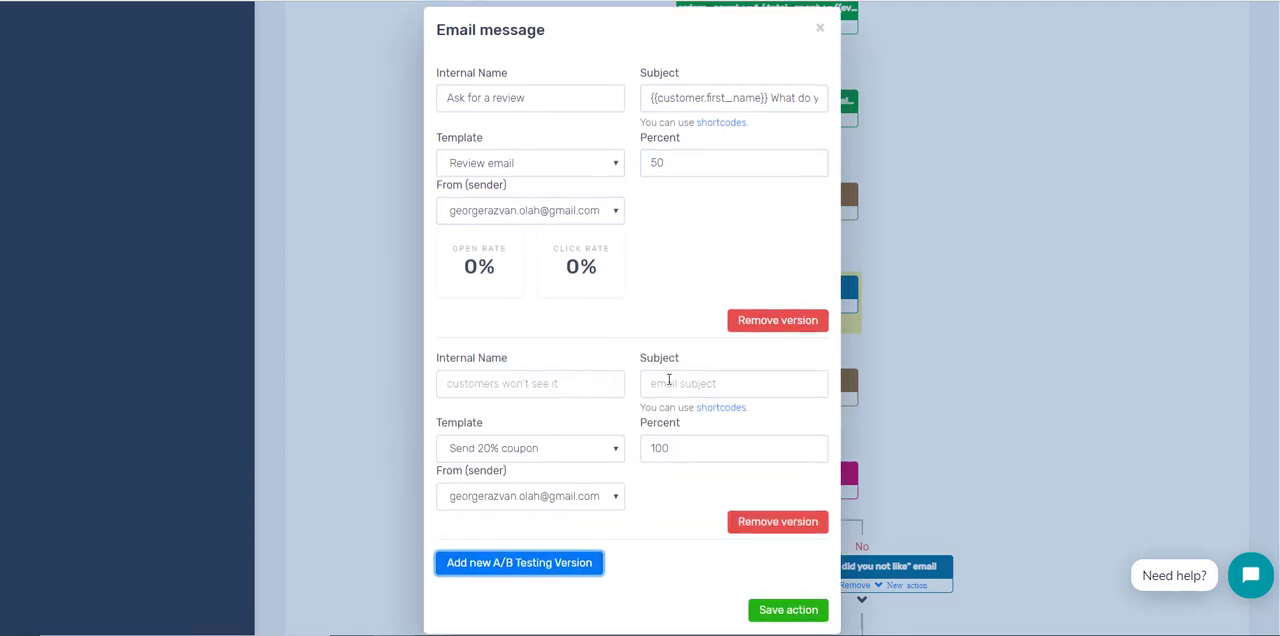
click(545, 546)
scroll(642, 523, down, 5)
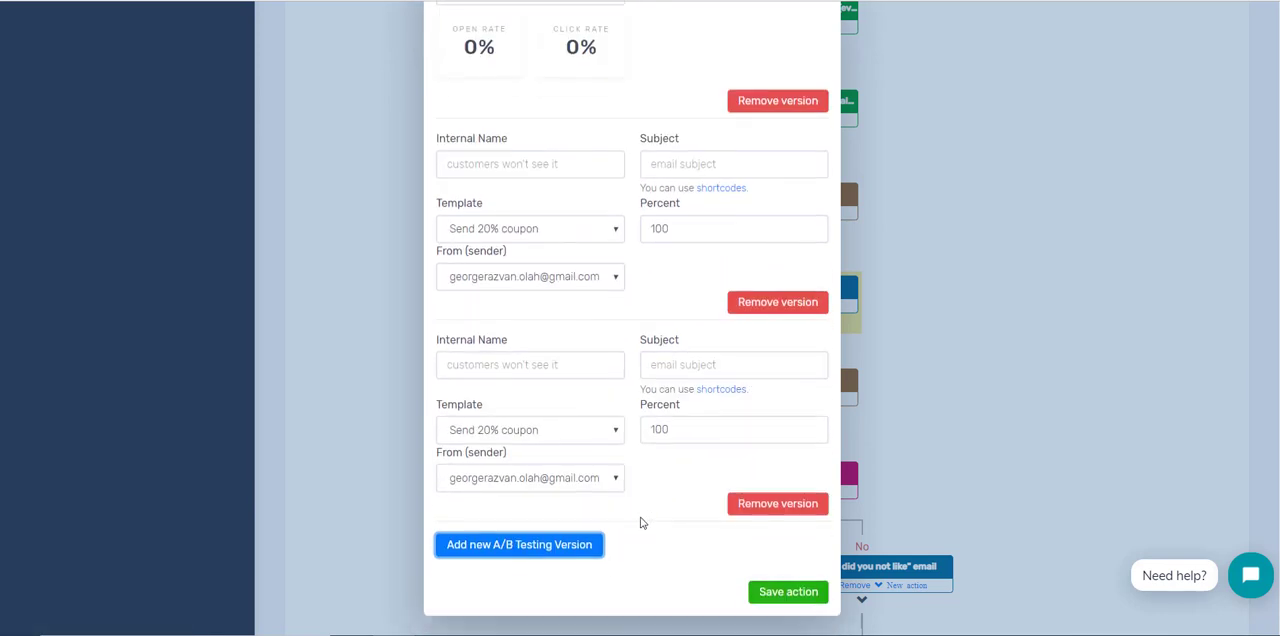
click(580, 544)
scroll(686, 531, down, 5)
click(755, 505)
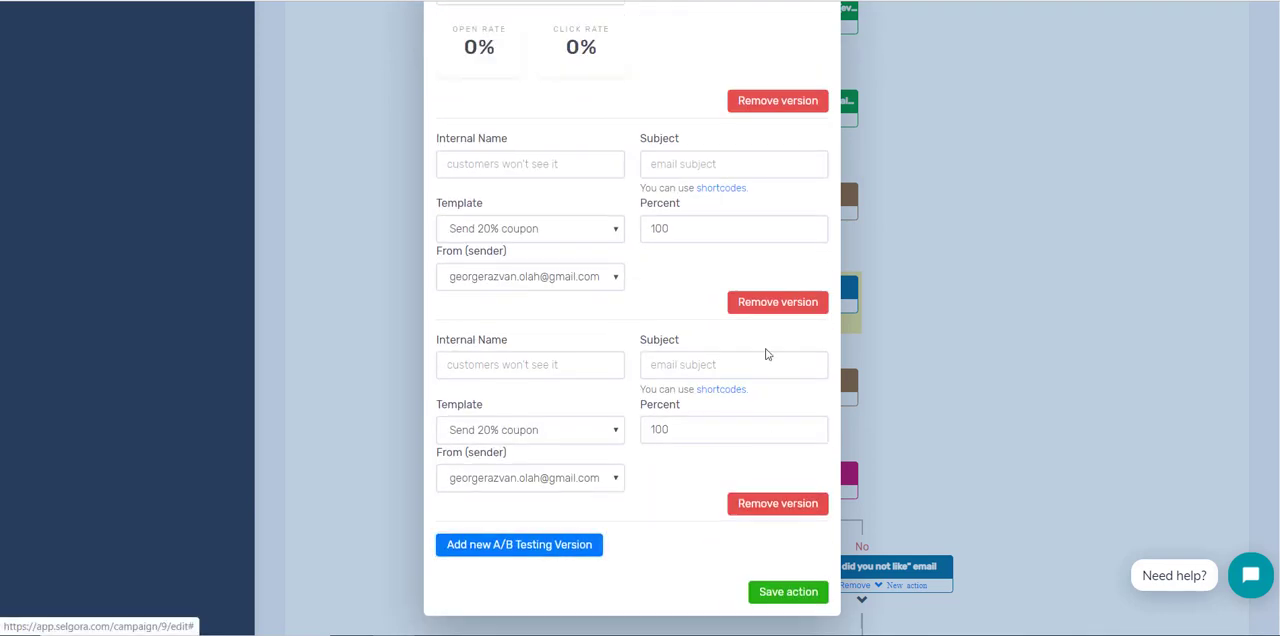
click(771, 304)
click(766, 503)
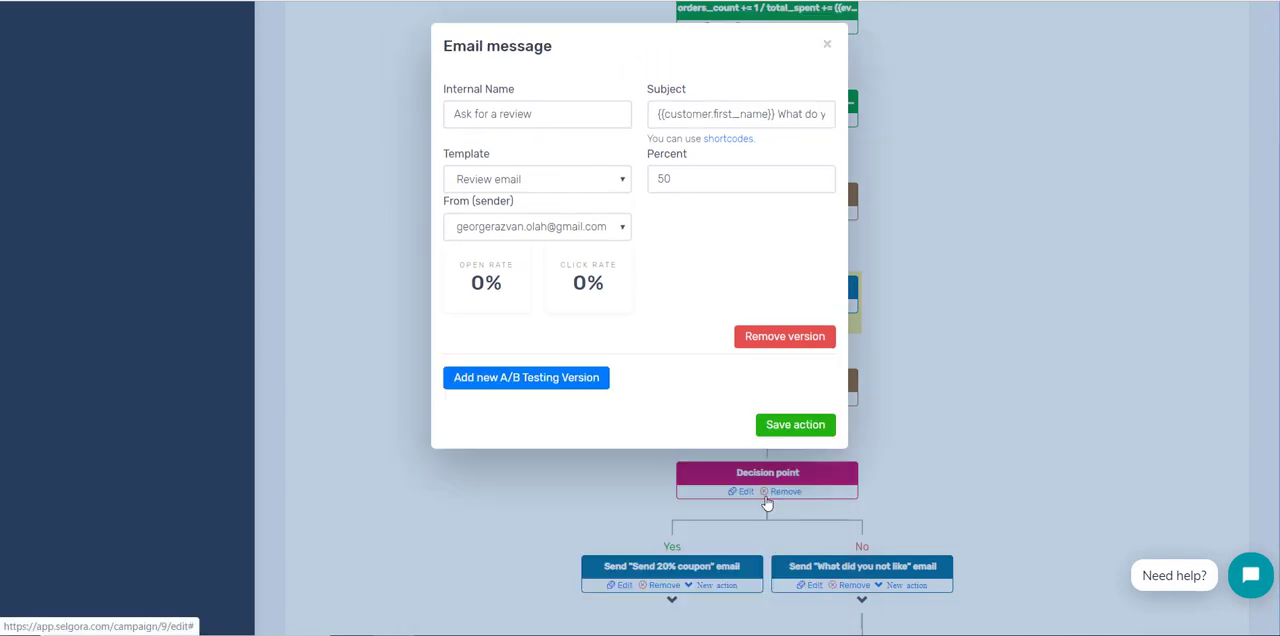
Step: Check the available senders for the review email and close the action without saving
click(558, 229)
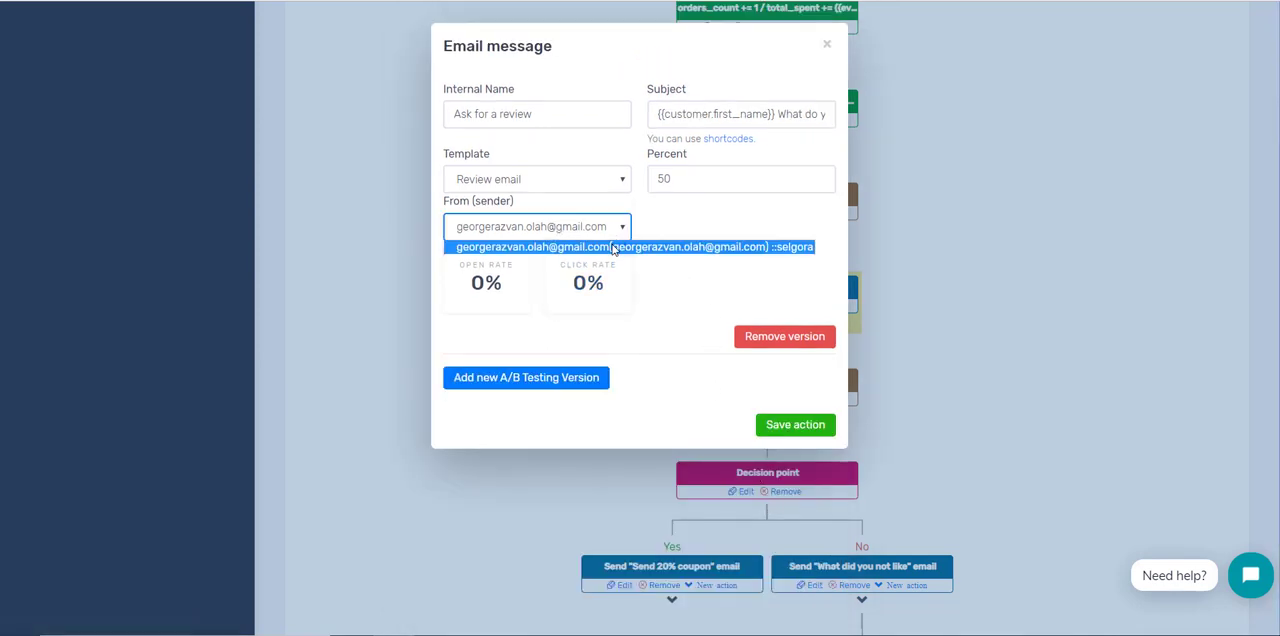
click(673, 272)
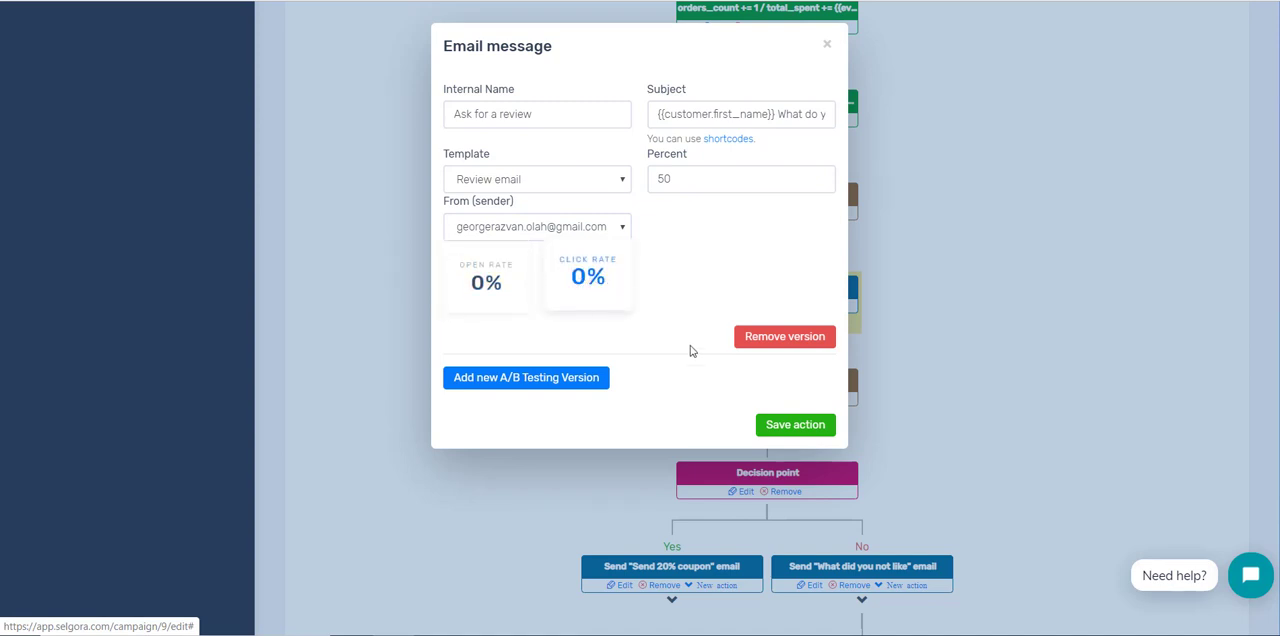
scroll(831, 56, down, 1)
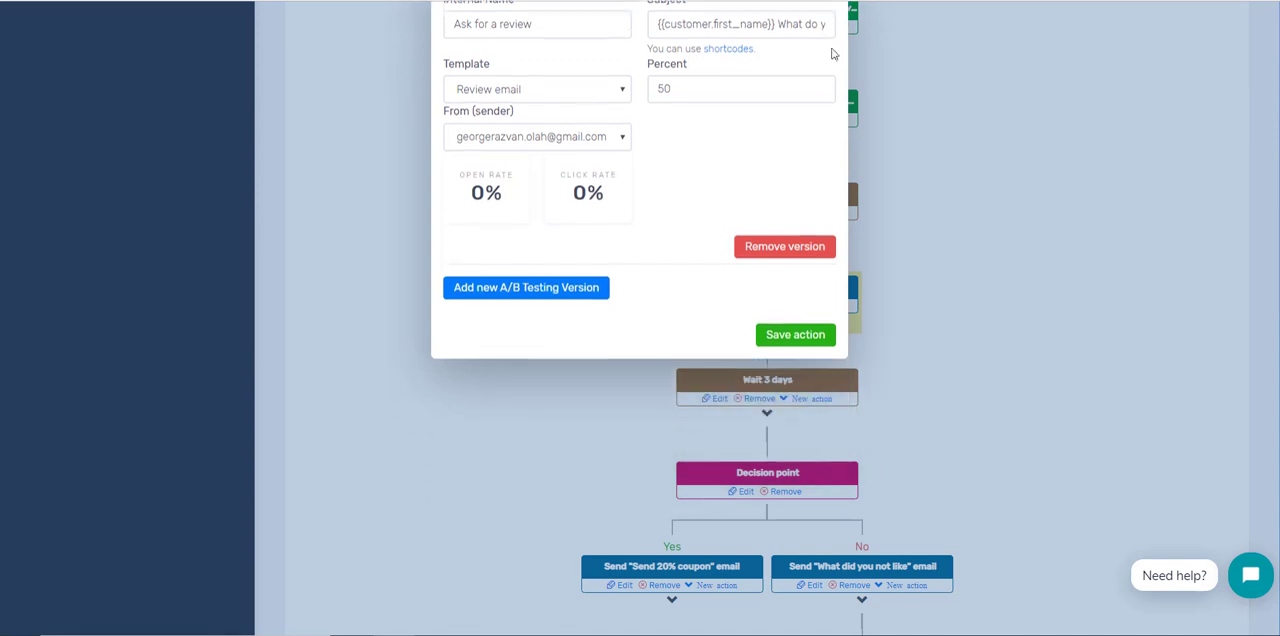
click(994, 225)
Step: Examine the Wait 3 days delay before the decision point and the decision point's email condition, closing both without saving
scroll(986, 217, down, 3)
scroll(728, 243, up, 1)
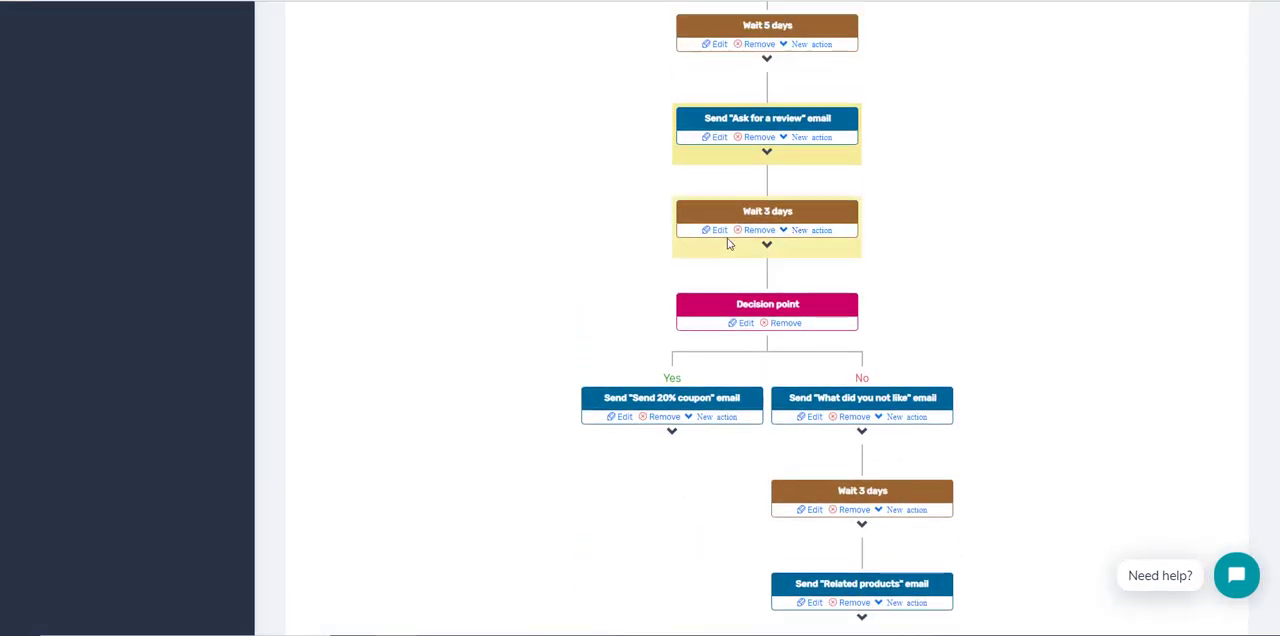
click(720, 232)
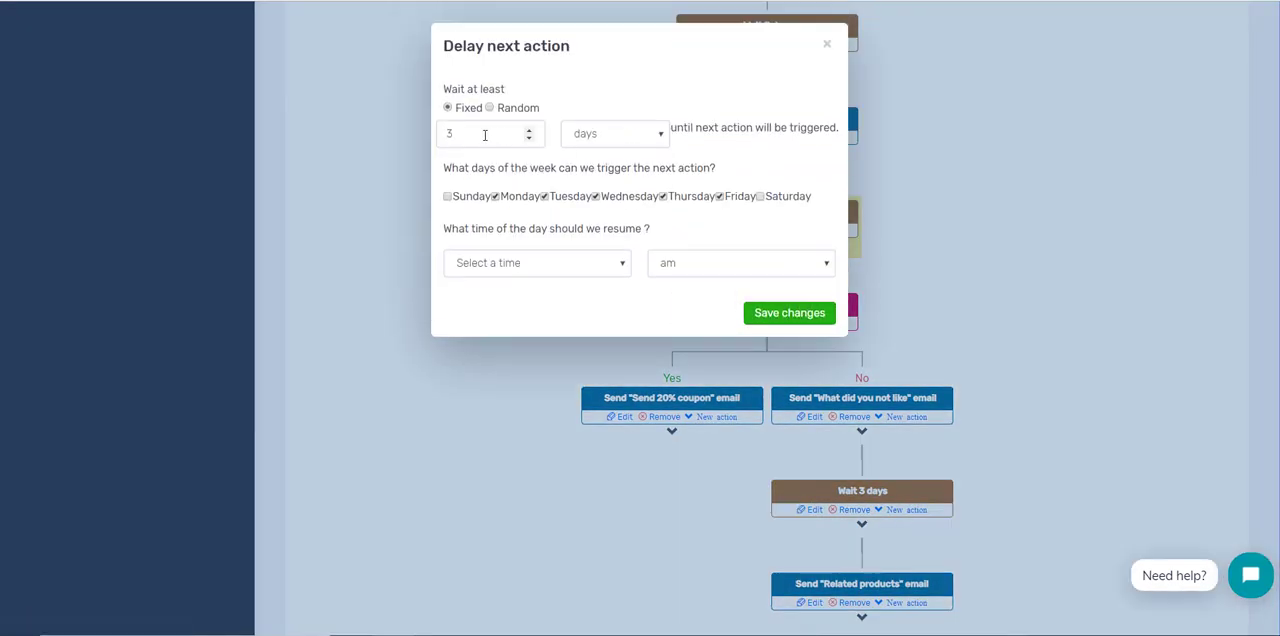
click(830, 48)
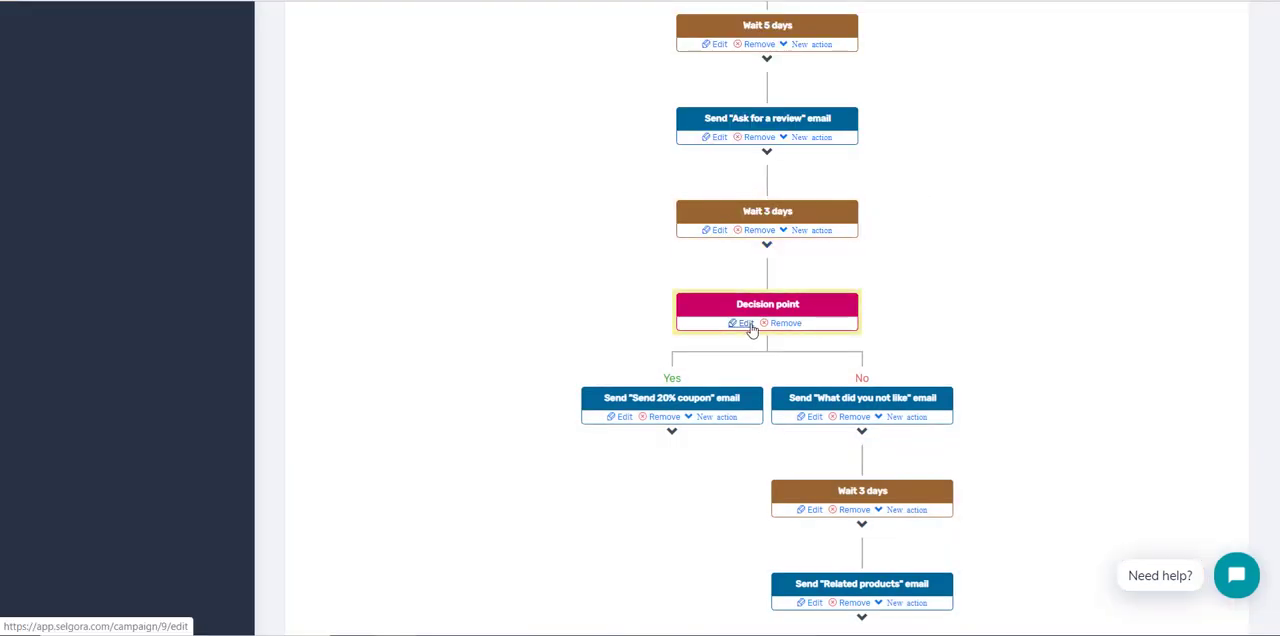
click(749, 327)
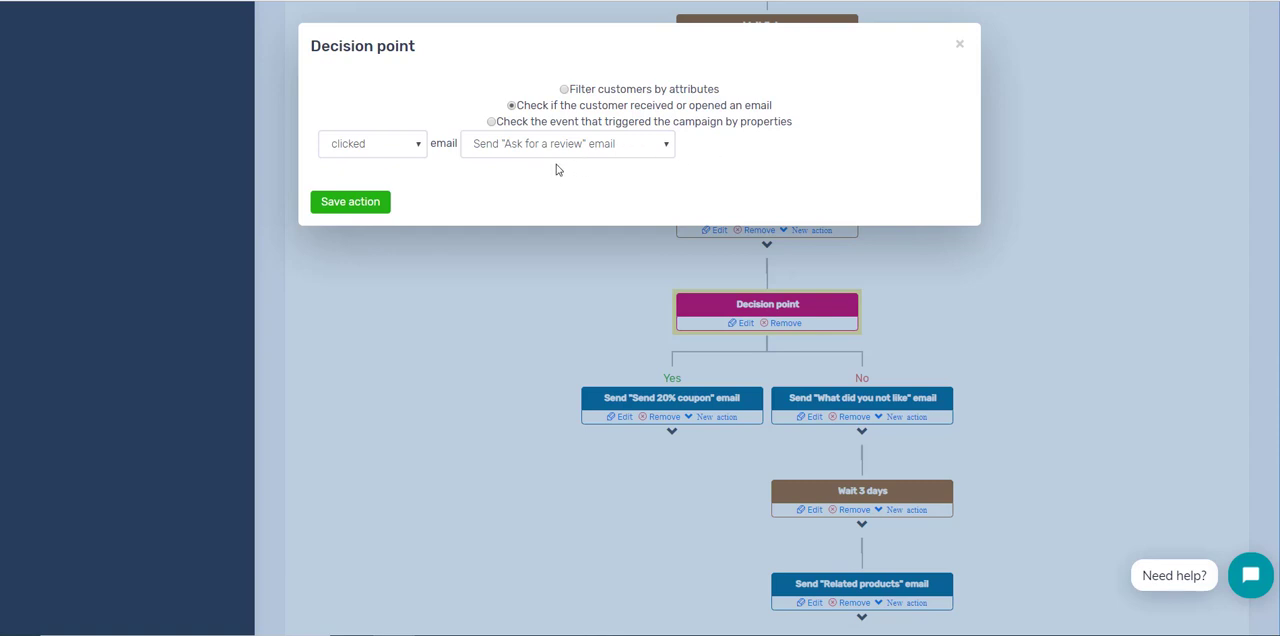
click(961, 51)
Step: Examine the "Send 20% coupon" email on the Yes branch and the "What did you not like" email on the No branch, without saving
scroll(946, 214, down, 2)
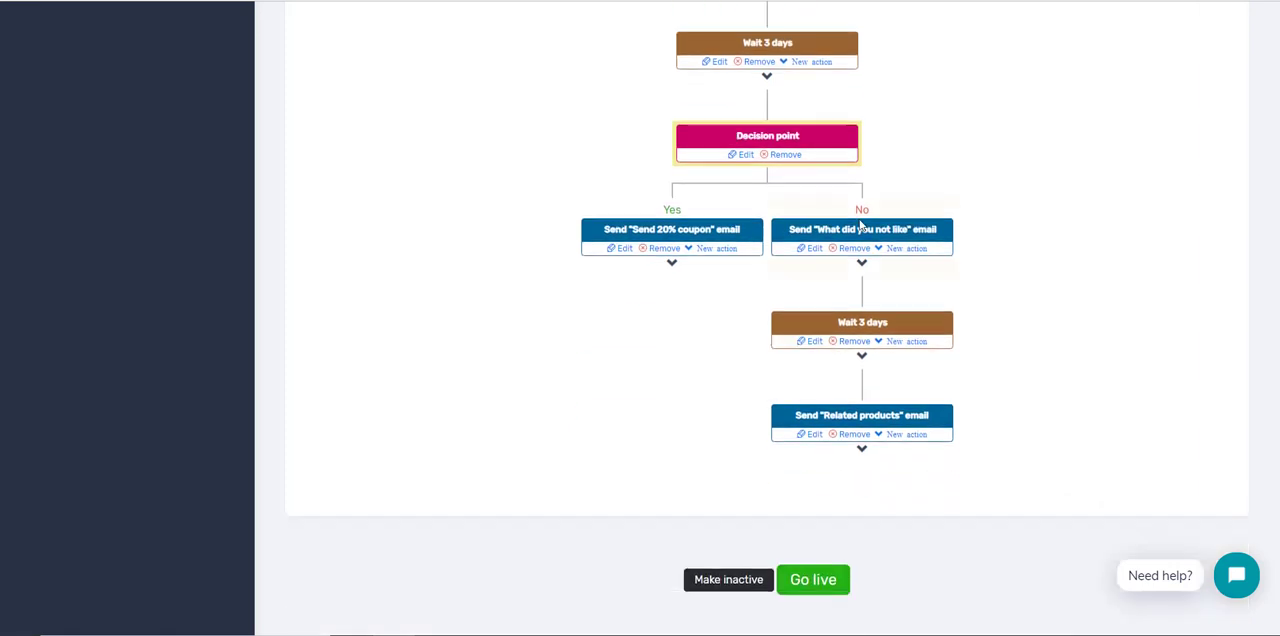
click(622, 249)
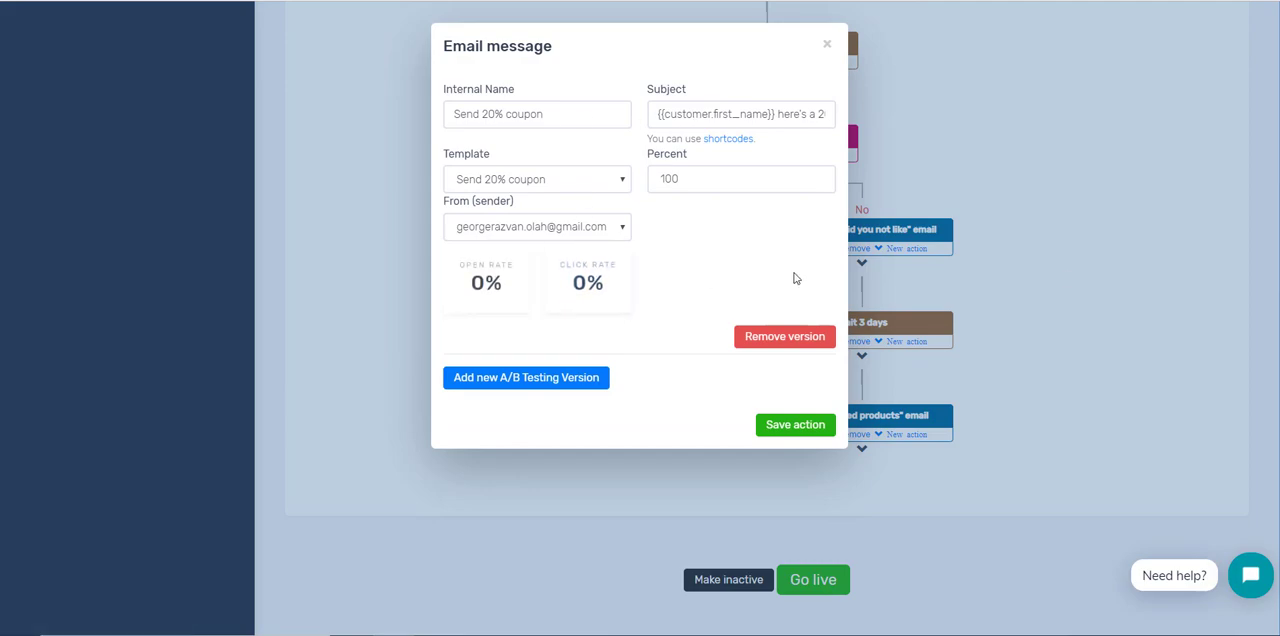
click(1065, 276)
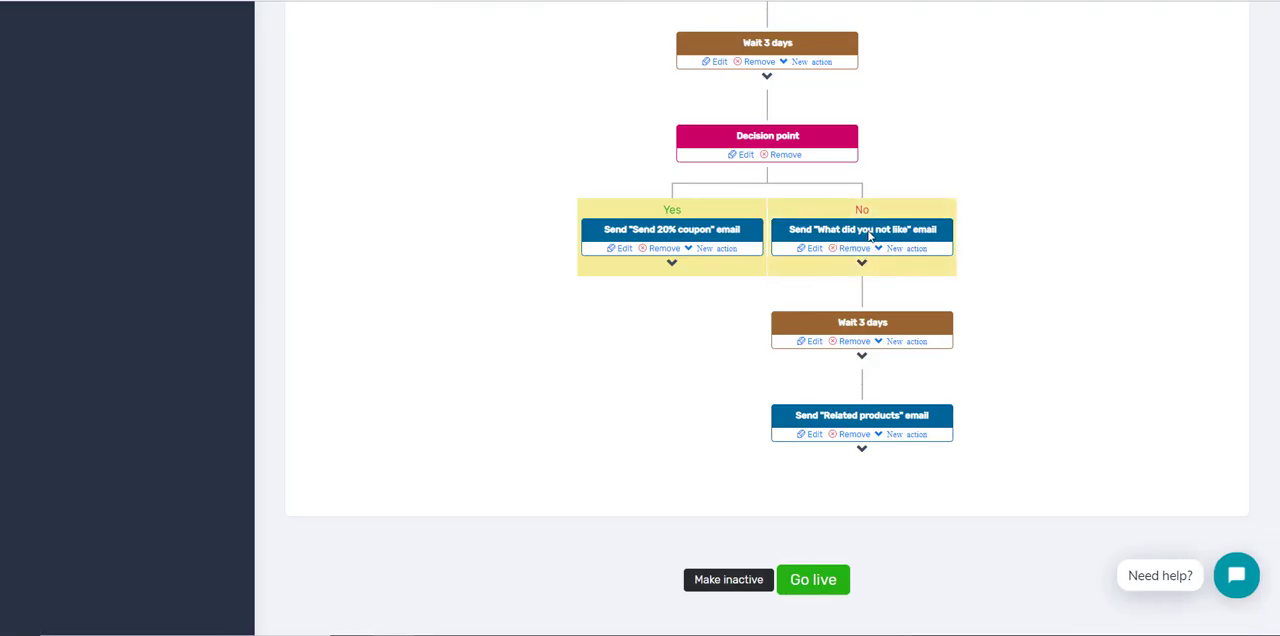
click(810, 249)
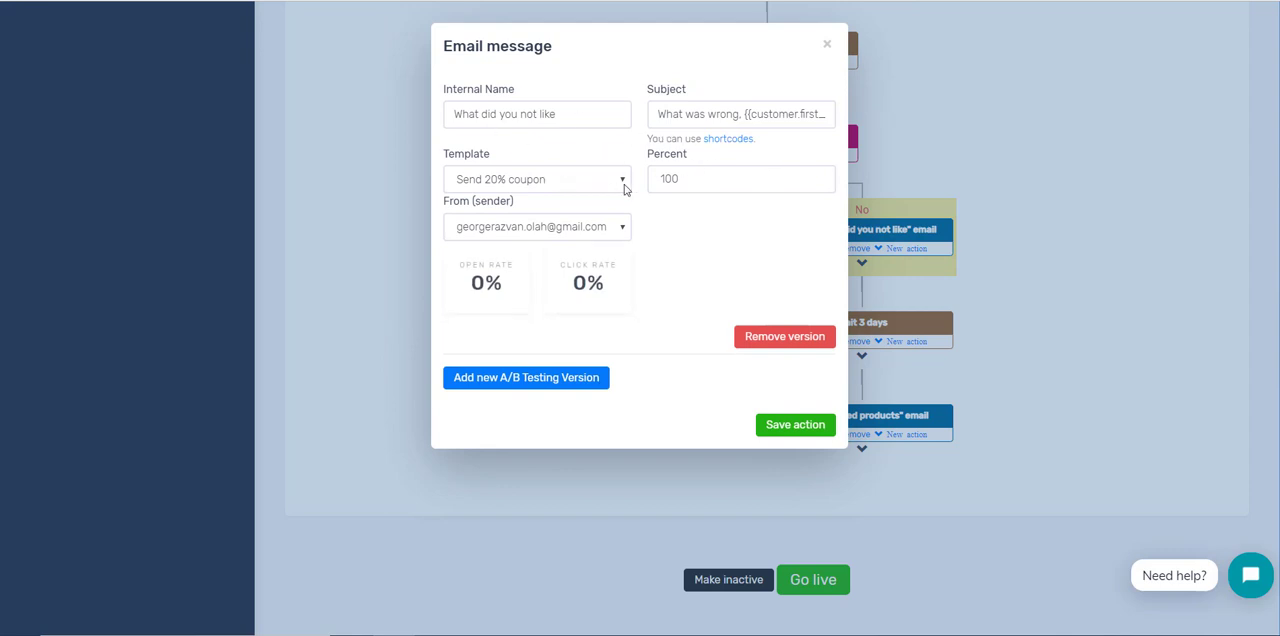
click(1148, 376)
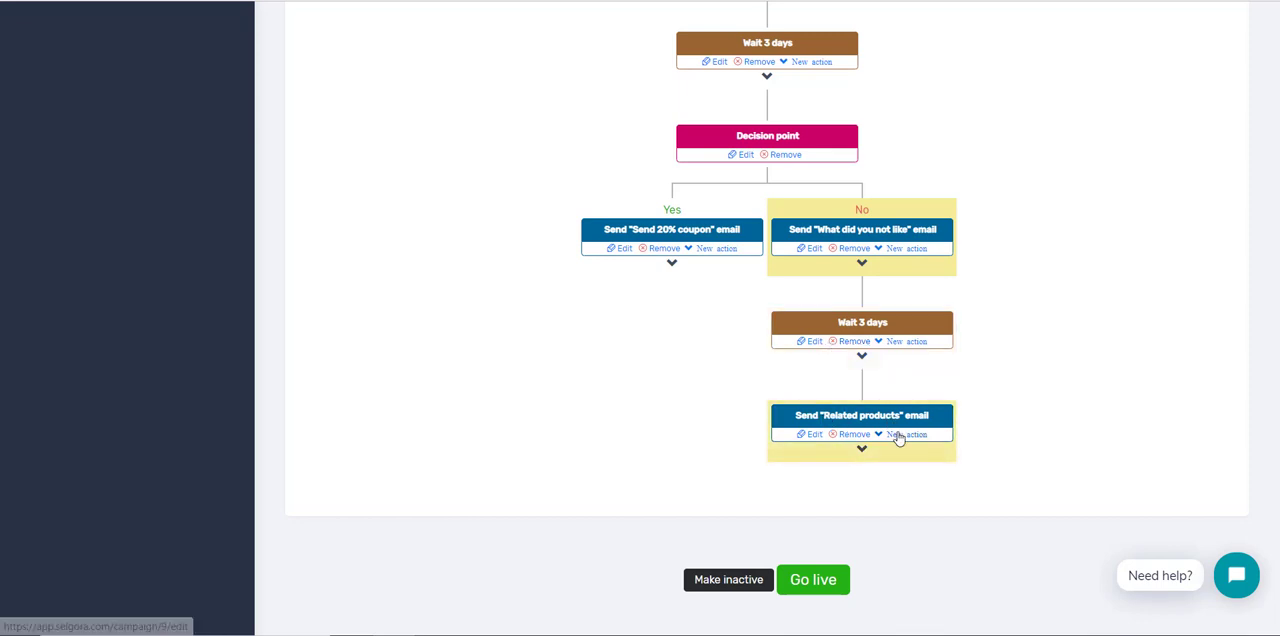
Step: Set the campaign live
scroll(985, 465, down, 1)
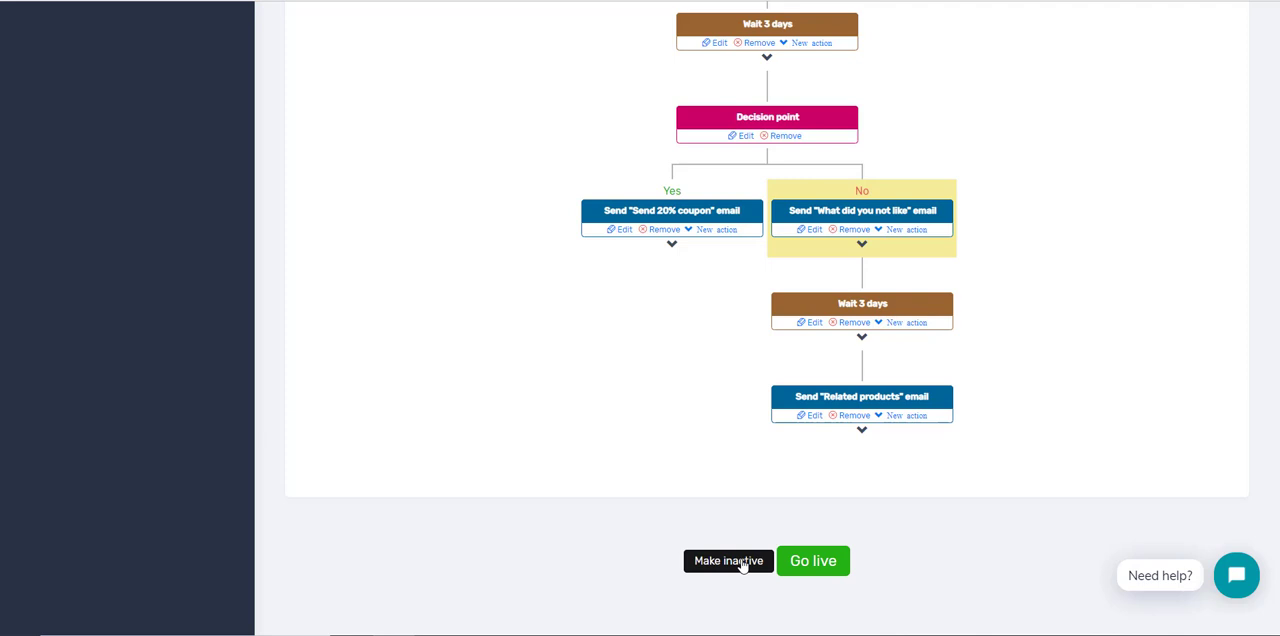
click(830, 562)
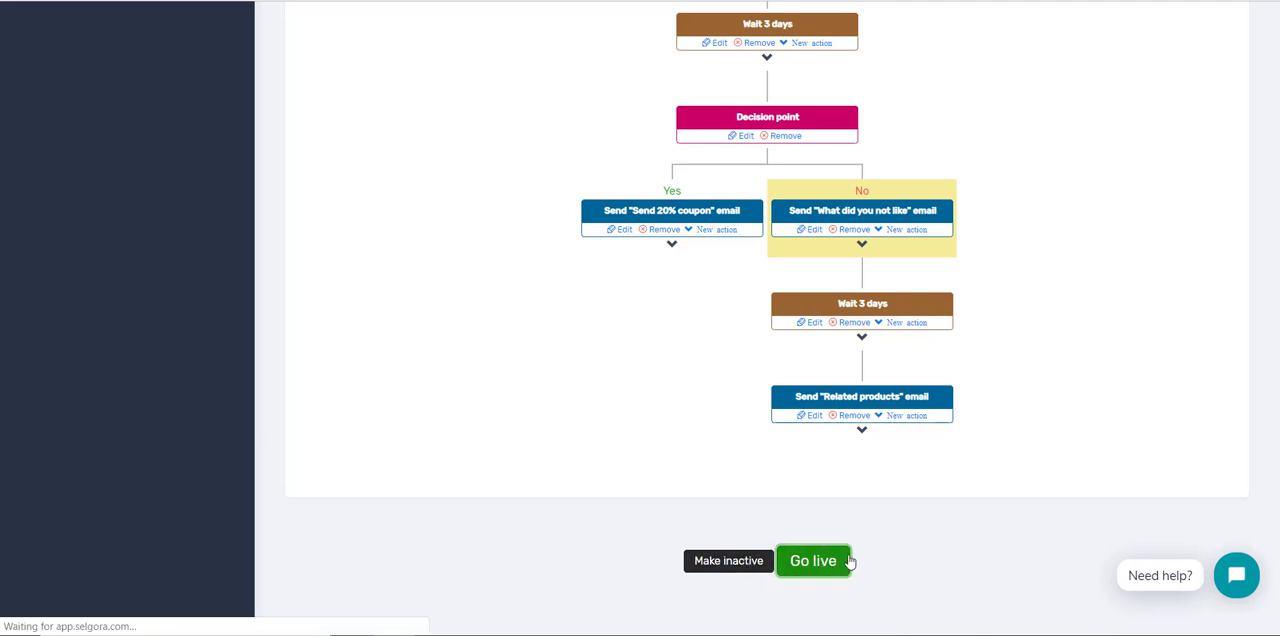